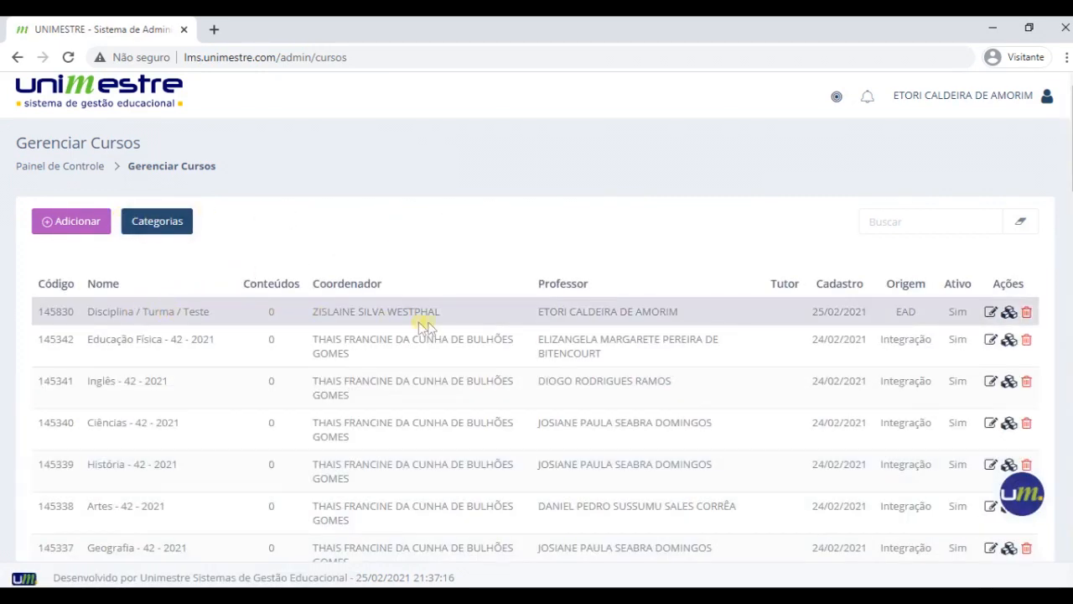
# Open the contents of the "Disciplina / Turma / Teste" course and add a topic titled "1º trimestre".
pyautogui.click(1011, 313)
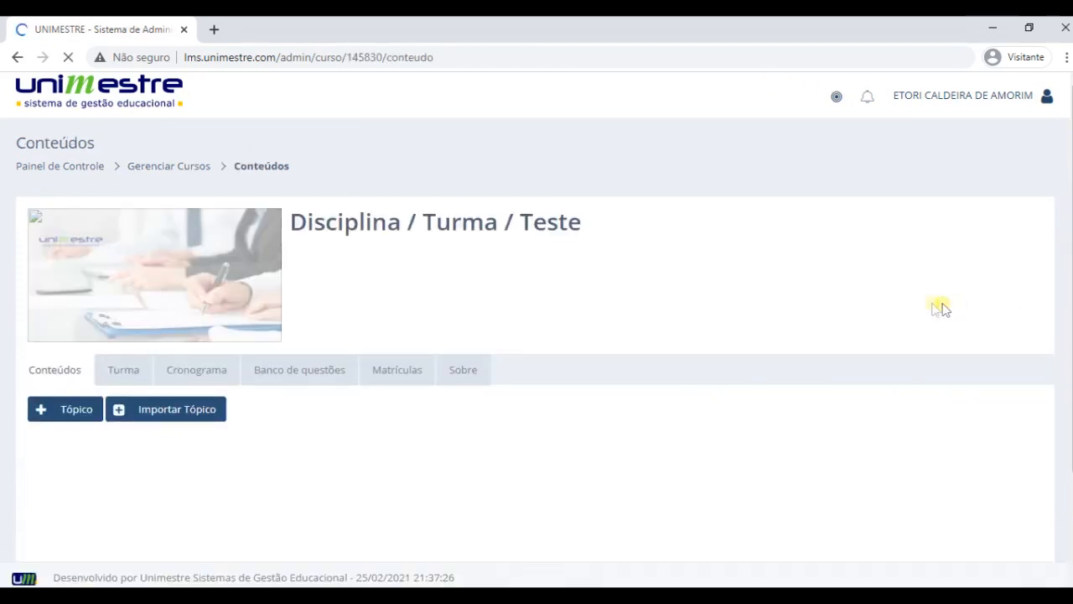
pyautogui.scroll(-2, 695, 289)
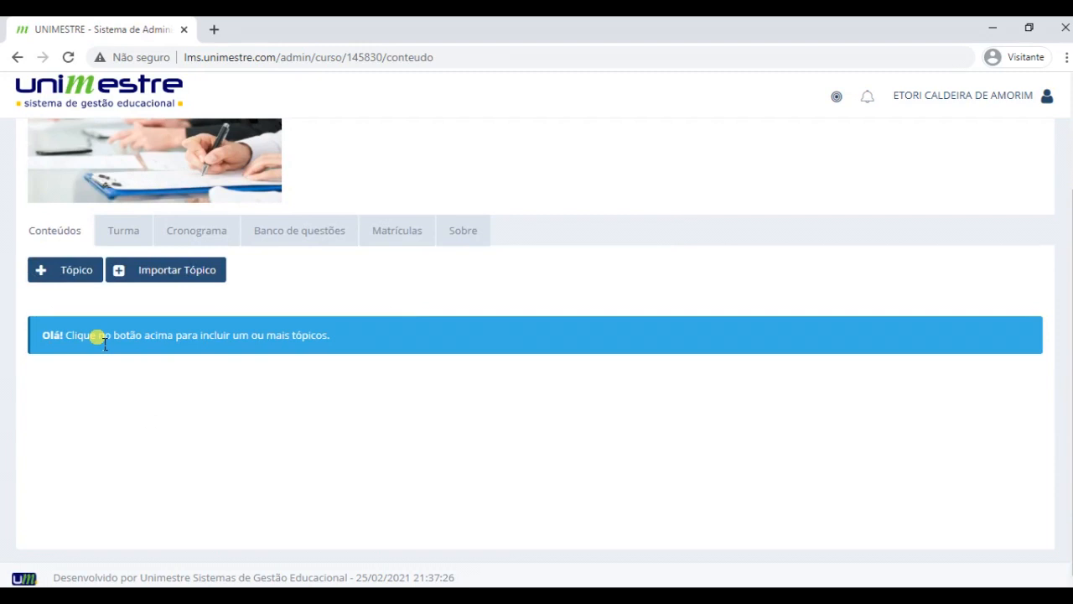
pyautogui.click(74, 276)
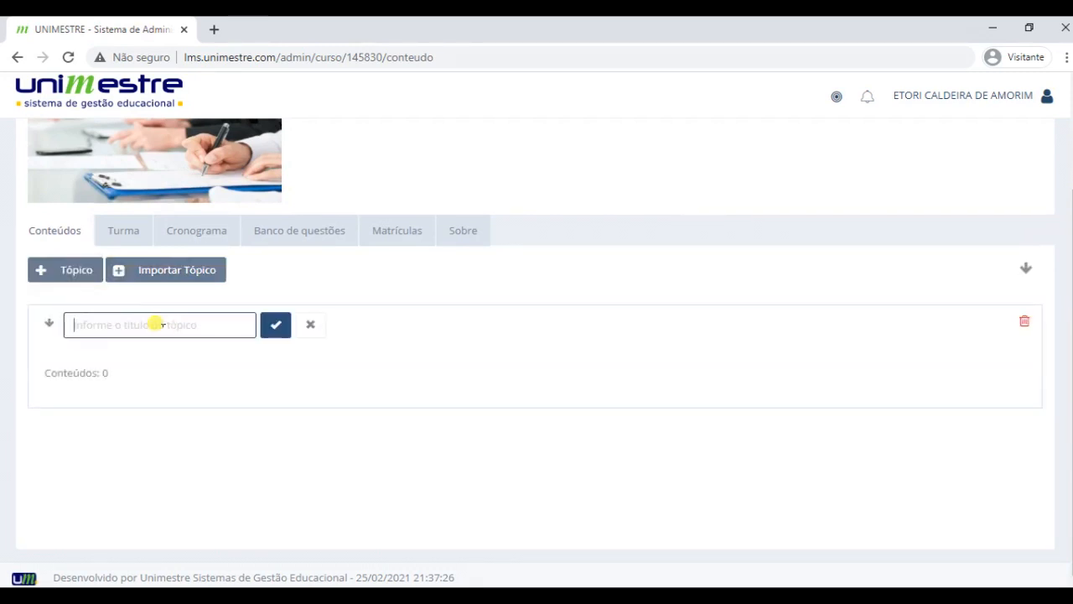
pyautogui.write('1º trimestre')
pyautogui.click(276, 325)
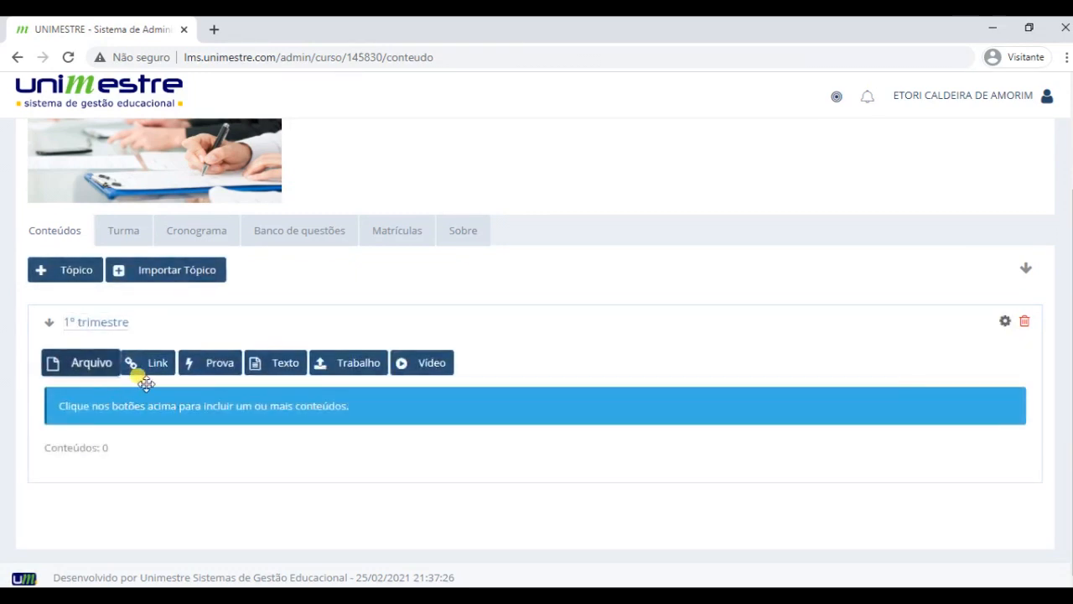
# Start a new exam in the "1º trimestre" topic, titled "Prova", with a resolution limit of 1.
pyautogui.click(214, 364)
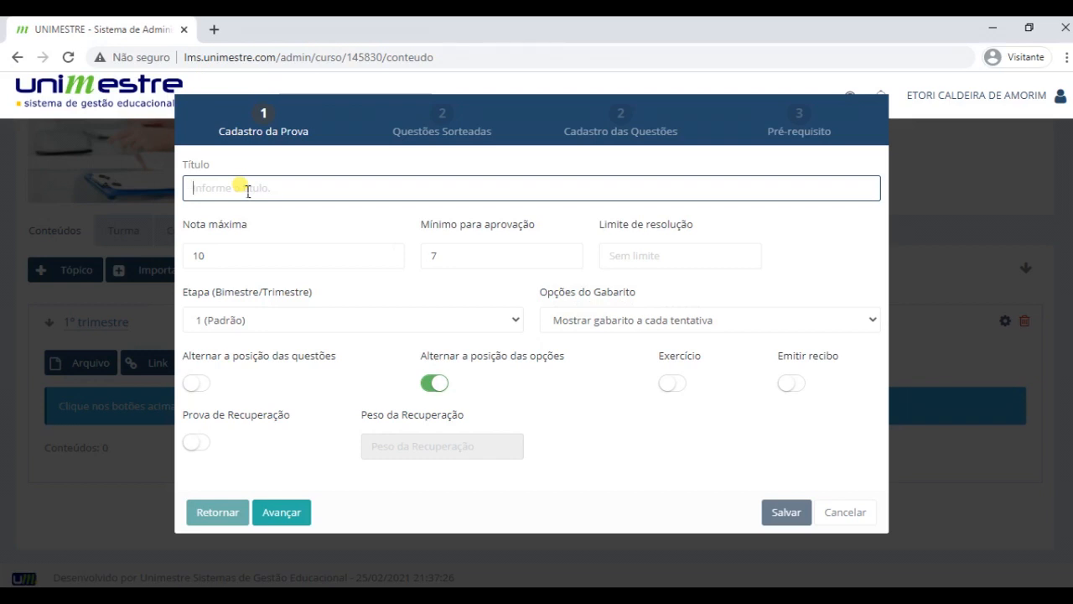
pyautogui.write('Prova')
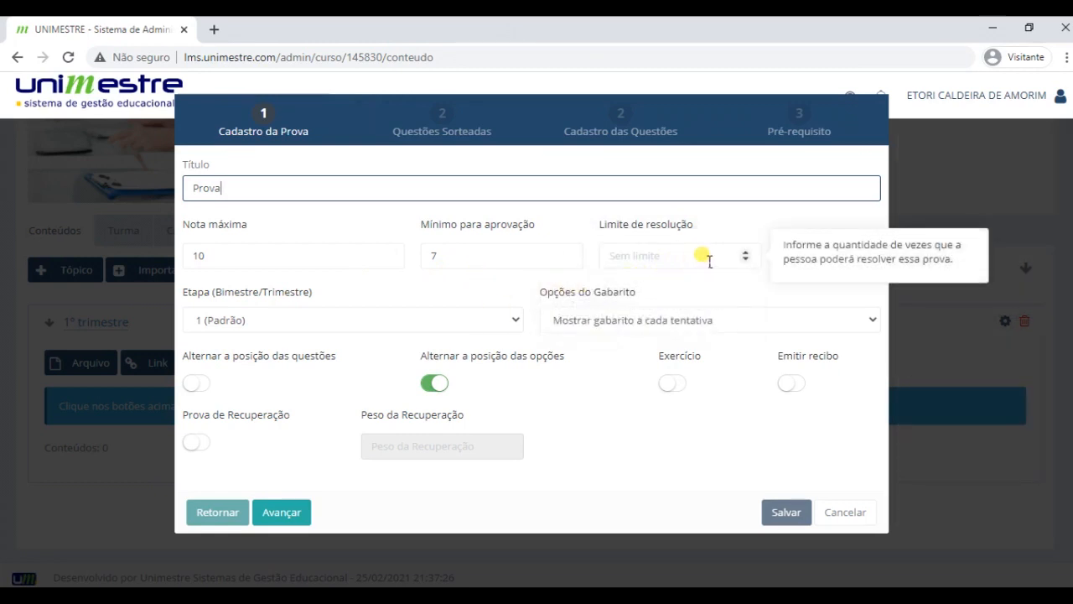
pyautogui.click(745, 252)
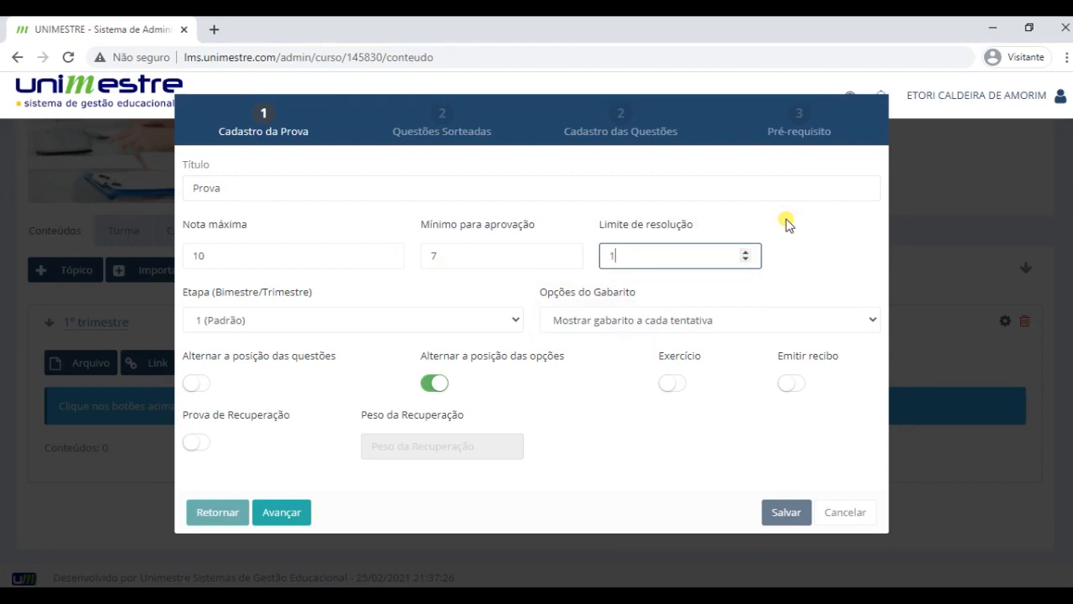
pyautogui.moveTo(312, 314)
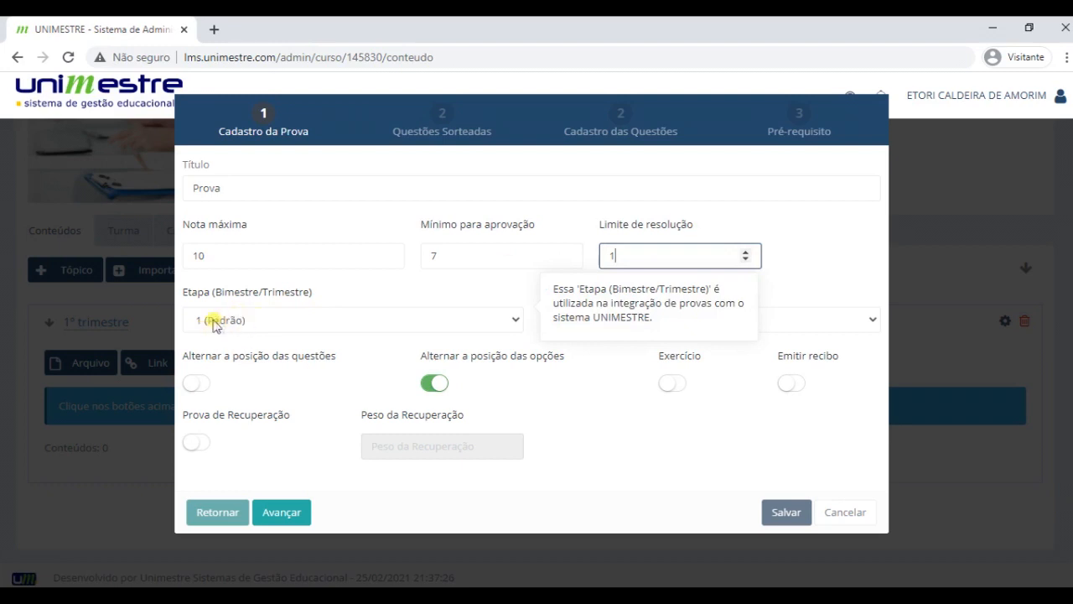
pyautogui.click(708, 459)
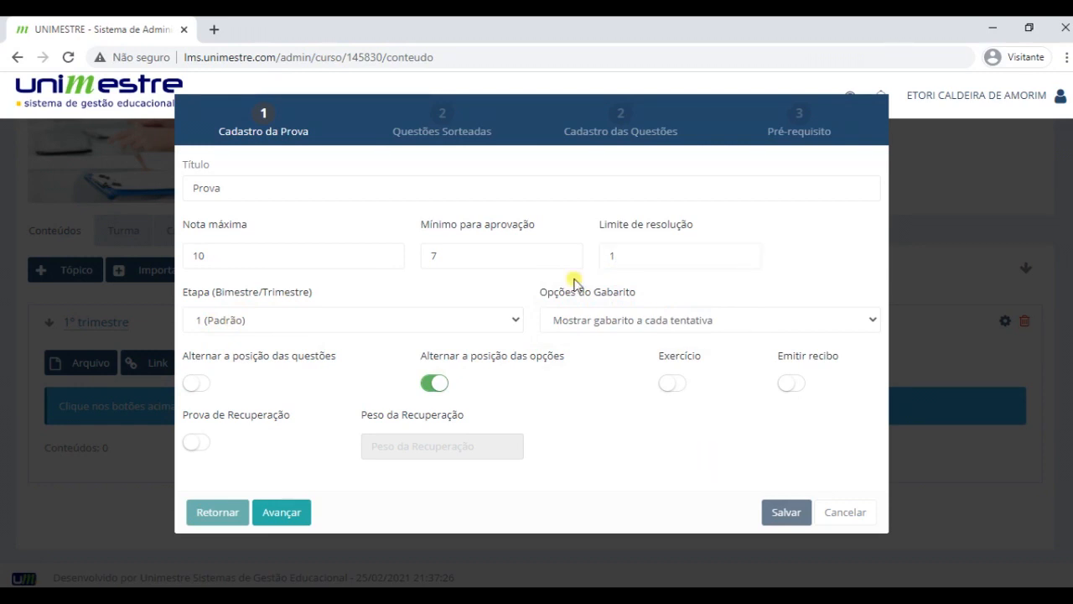
# Set the exam's answer key option to "Não mostrar o gabarito" and turn off "Alternar a posição das opções".
pyautogui.click(597, 320)
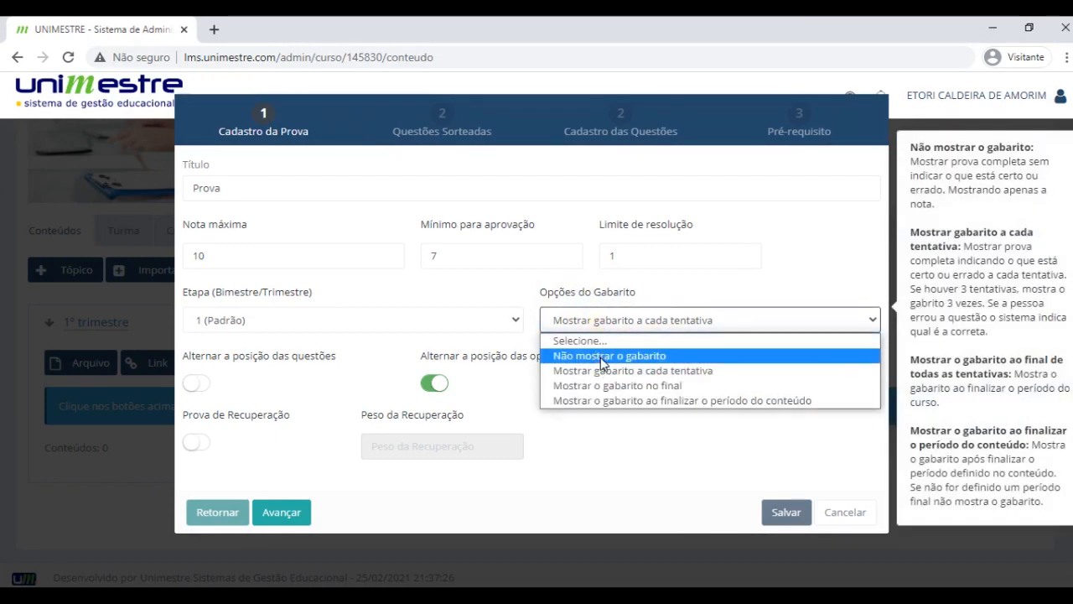
pyautogui.click(602, 356)
pyautogui.moveTo(602, 360)
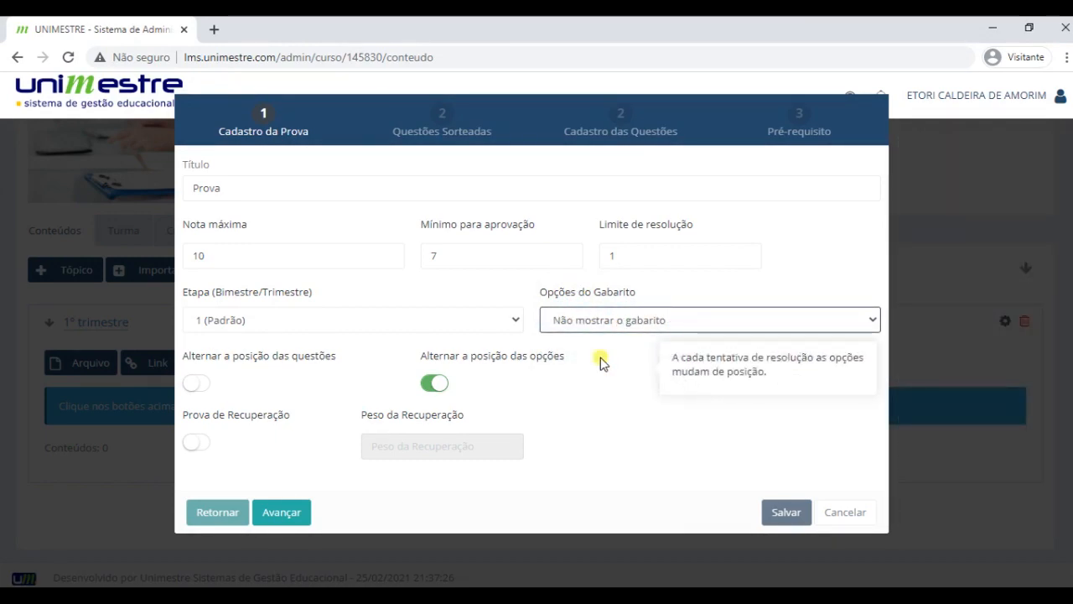
pyautogui.moveTo(257, 377)
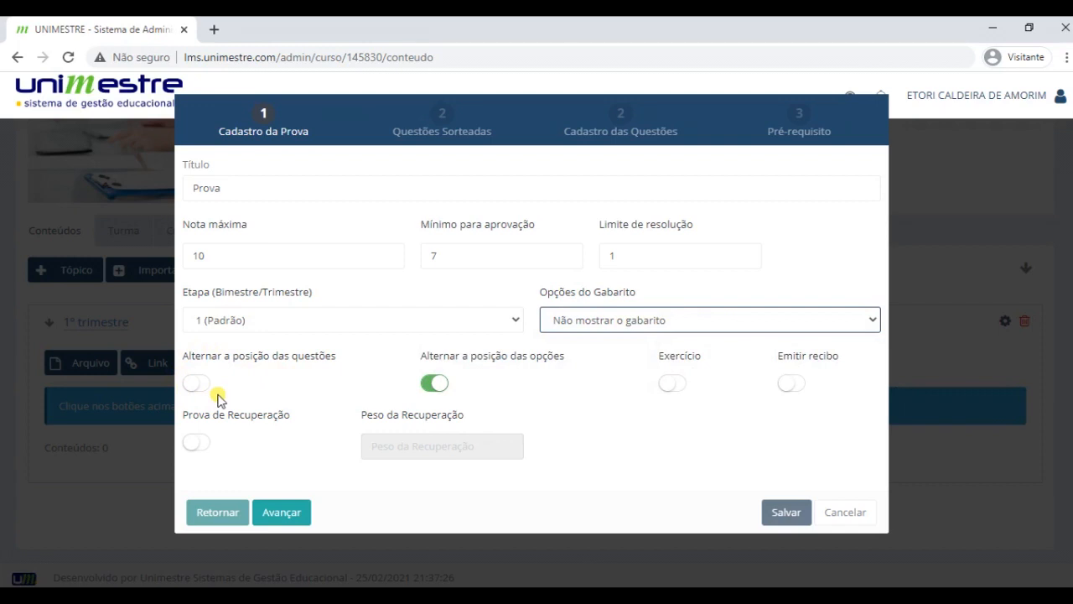
pyautogui.moveTo(453, 378)
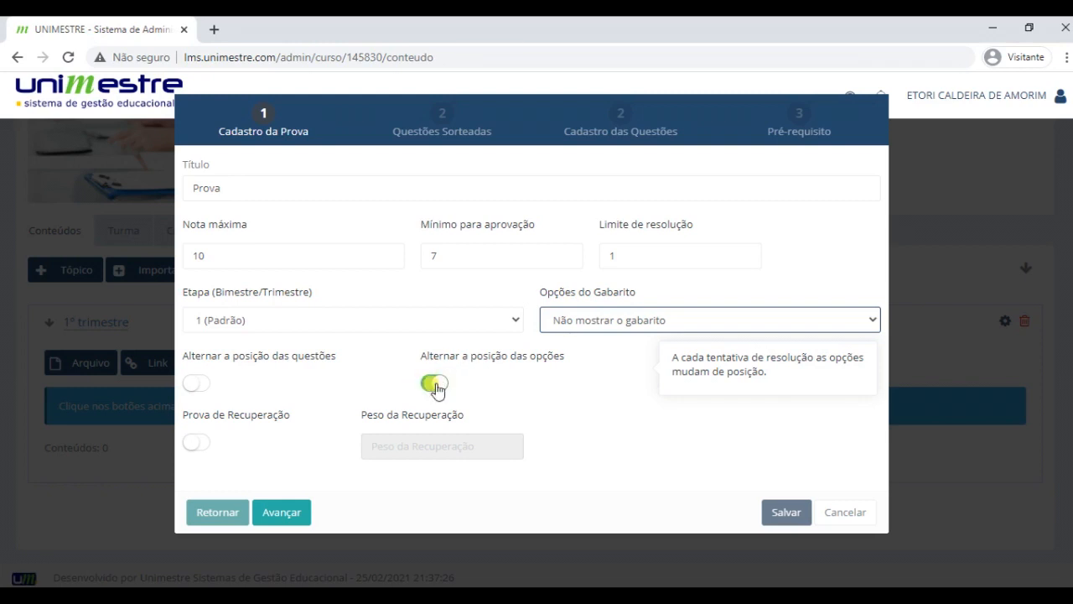
pyautogui.click(435, 385)
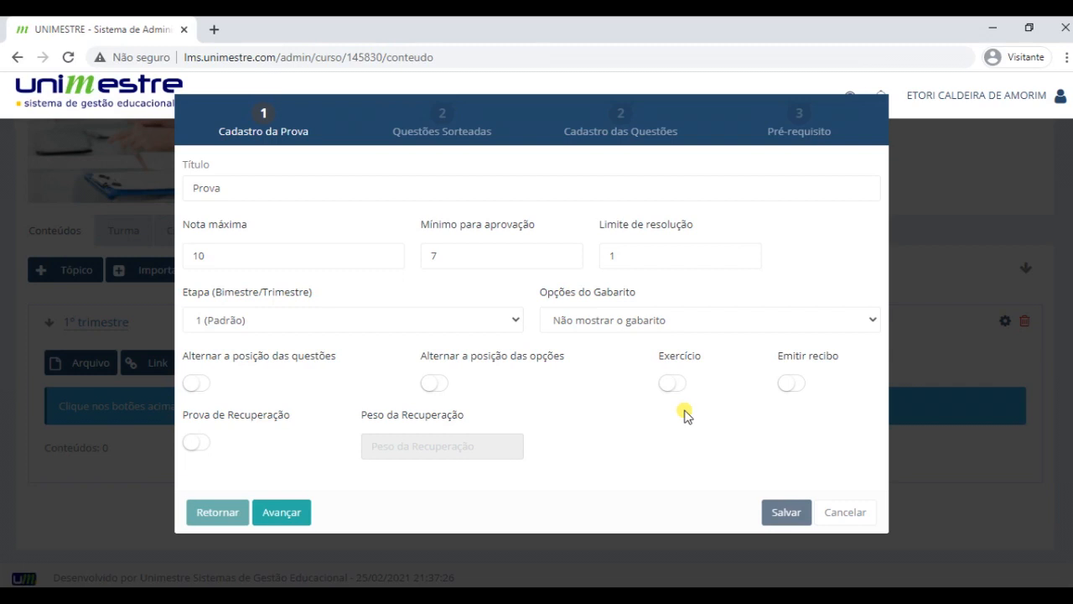
# Toggle the Exercício option on and back off, and advance the exam setup past Questões Sorteadas to Cadastro das Questões.
pyautogui.click(686, 385)
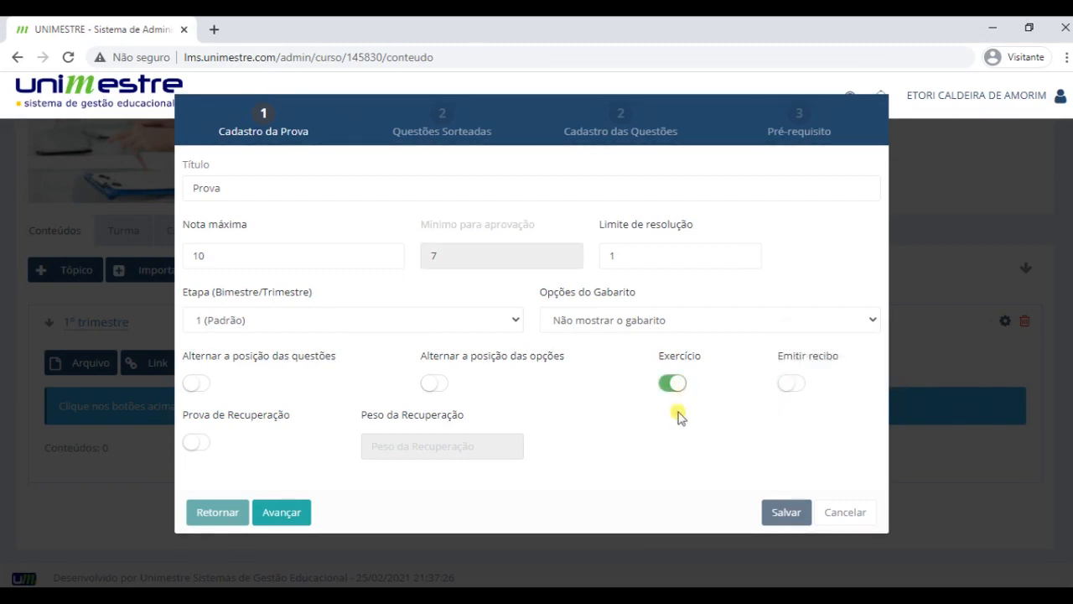
pyautogui.click(673, 385)
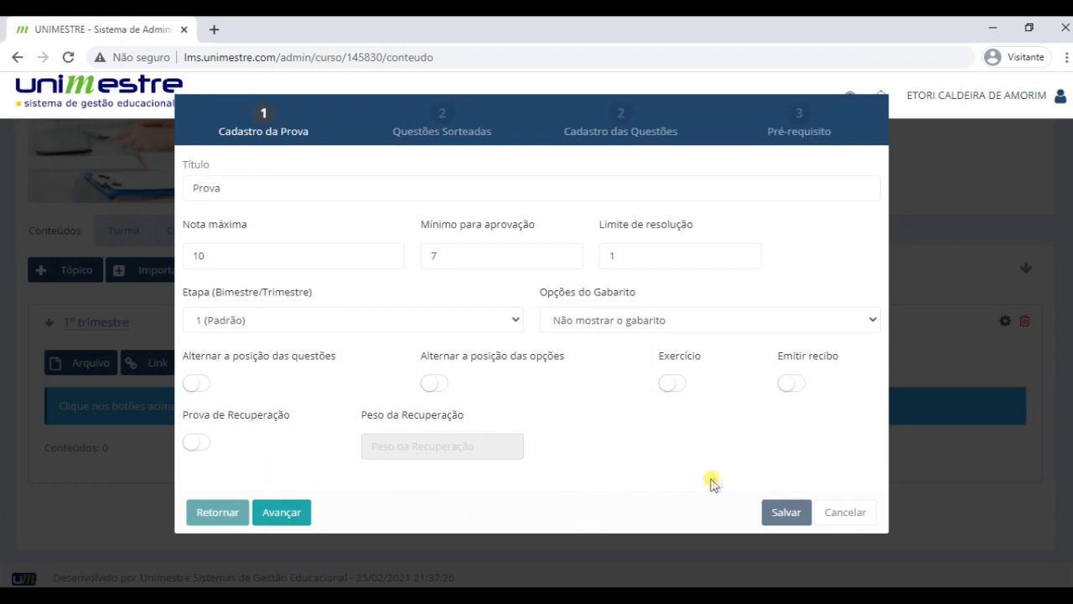
pyautogui.click(447, 117)
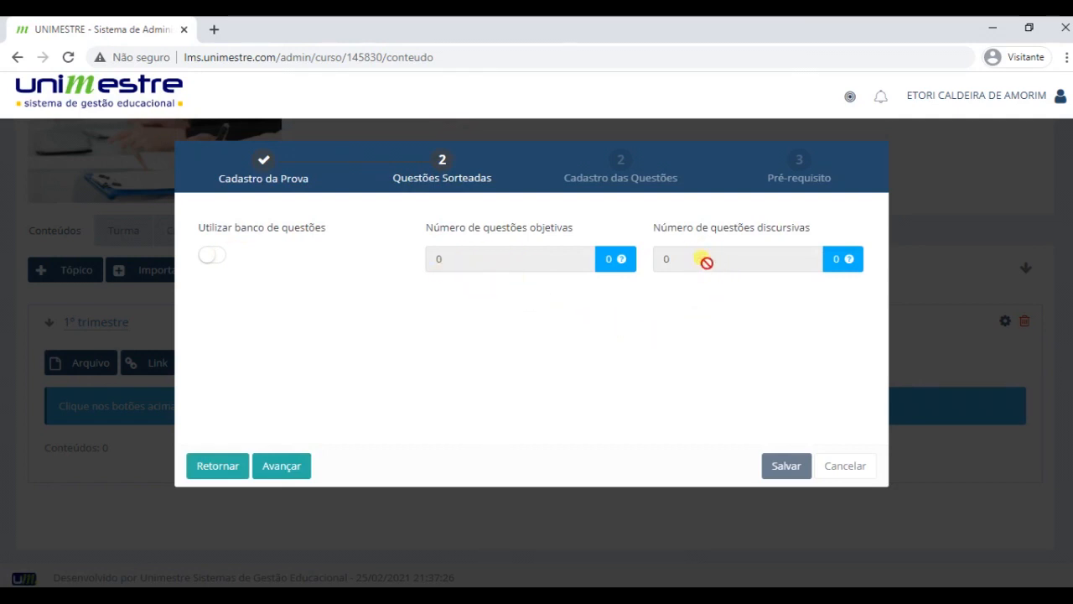
pyautogui.click(609, 179)
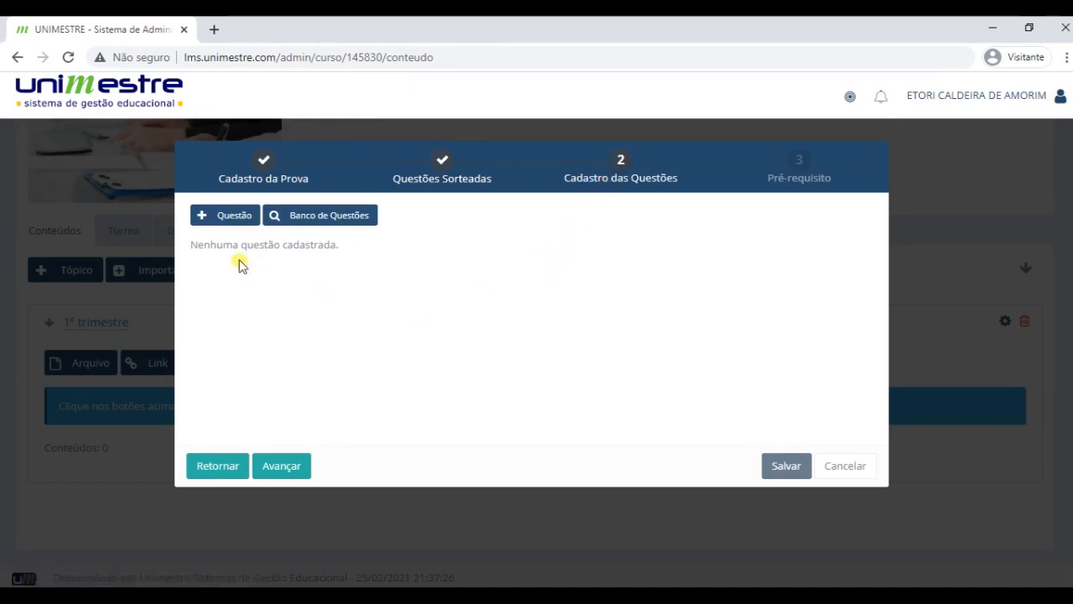
# Filter the question bank by course "ARTES - 23" and topic "Cores no mundo", and leave it without selecting questions.
pyautogui.click(314, 217)
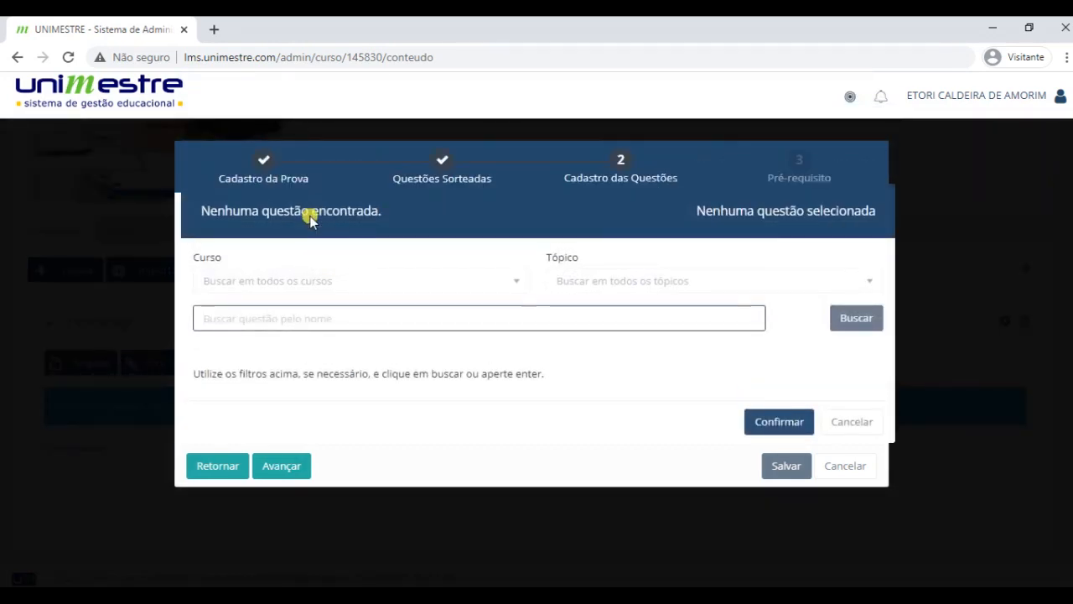
pyautogui.click(313, 281)
pyautogui.scroll(-10, 438, 366)
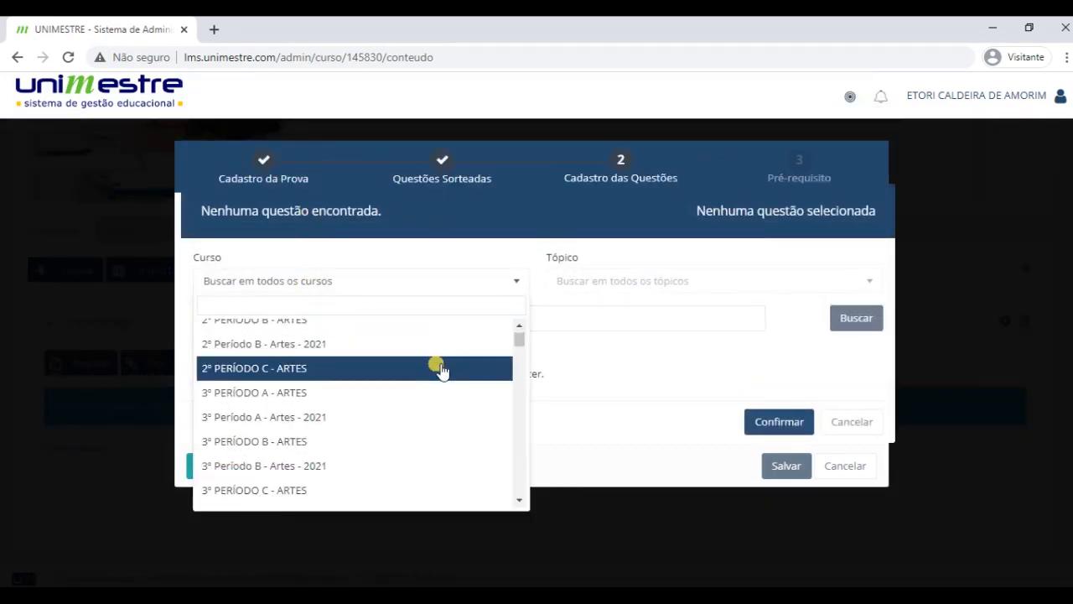
pyautogui.scroll(-3, 438, 369)
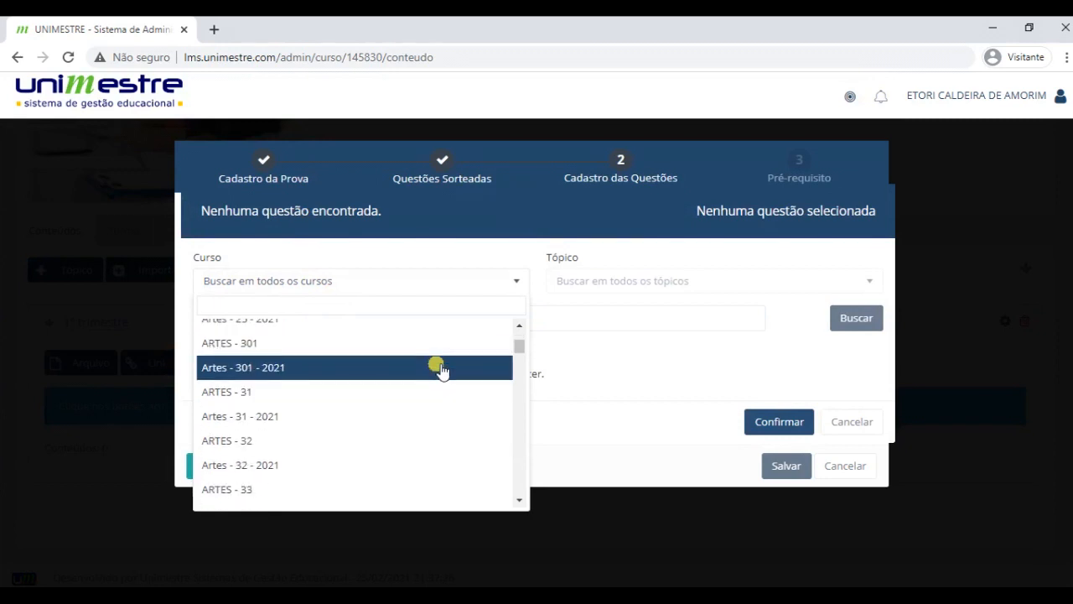
pyautogui.click(278, 376)
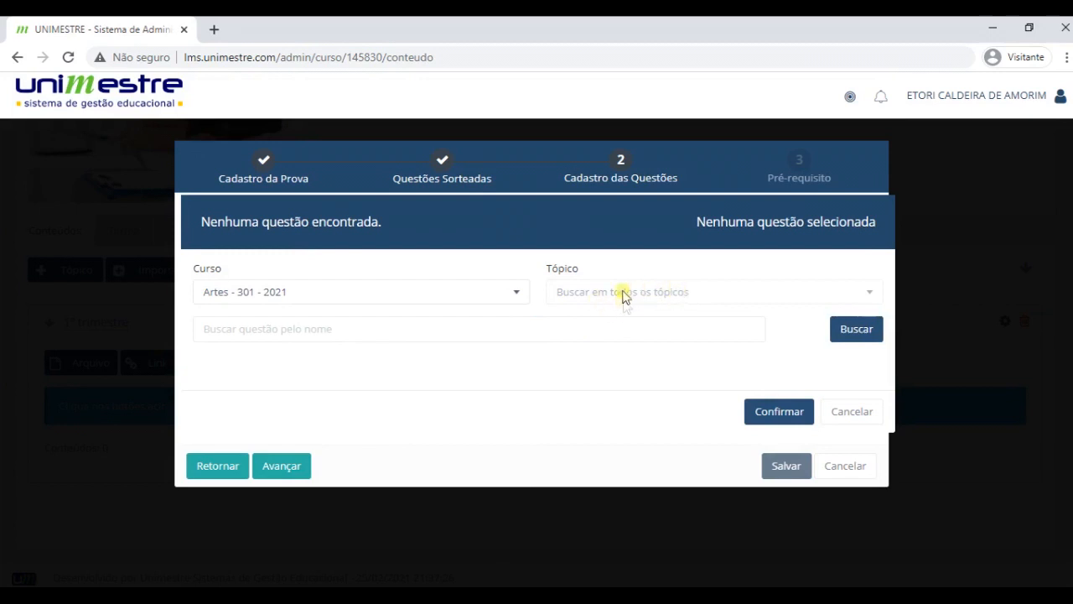
pyautogui.click(501, 302)
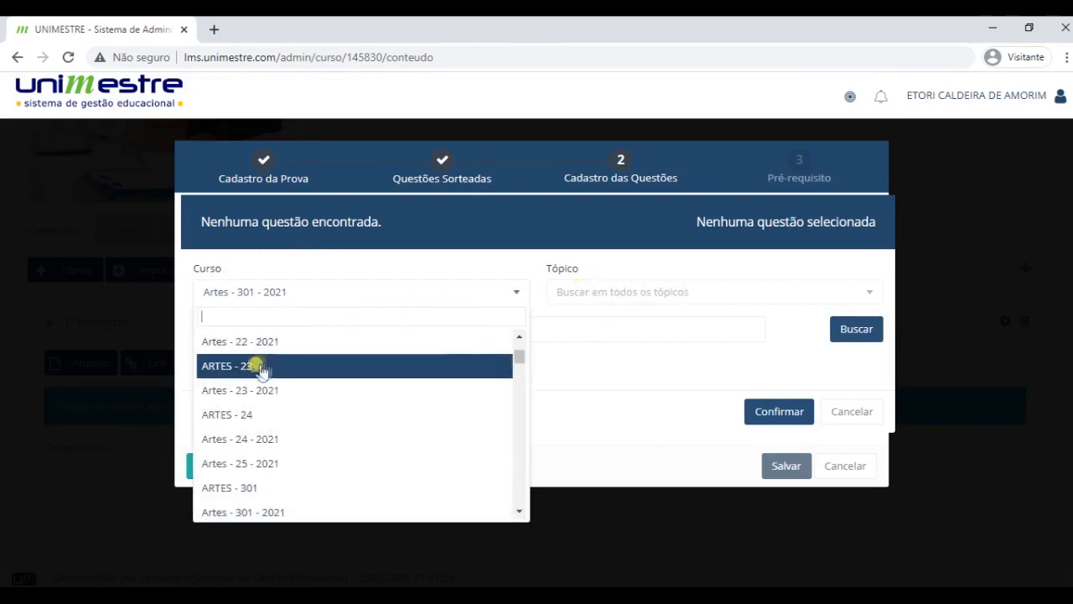
pyautogui.click(365, 361)
pyautogui.click(617, 298)
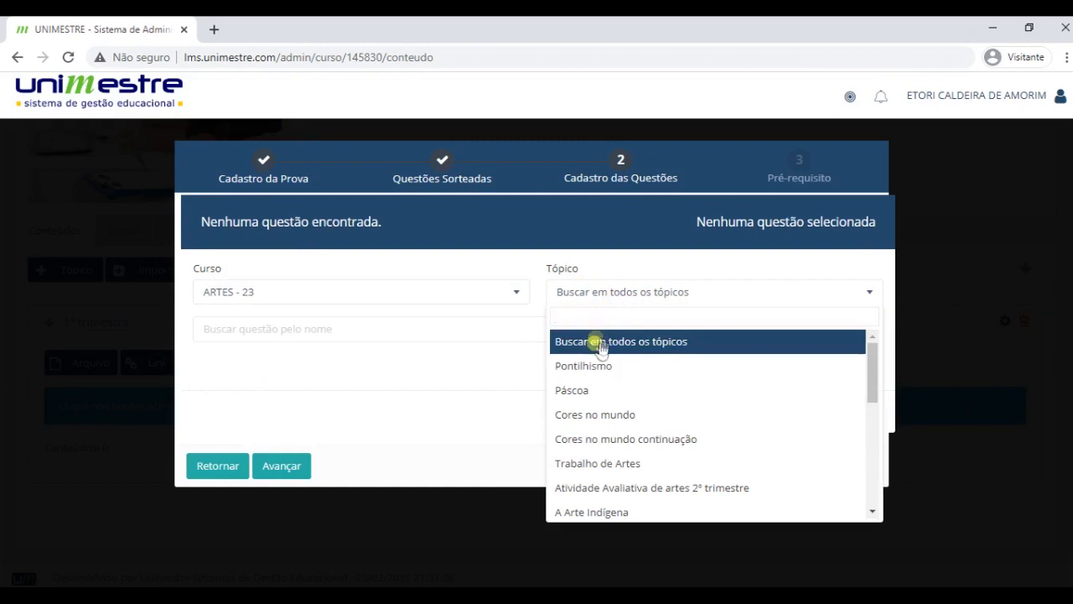
pyautogui.click(591, 416)
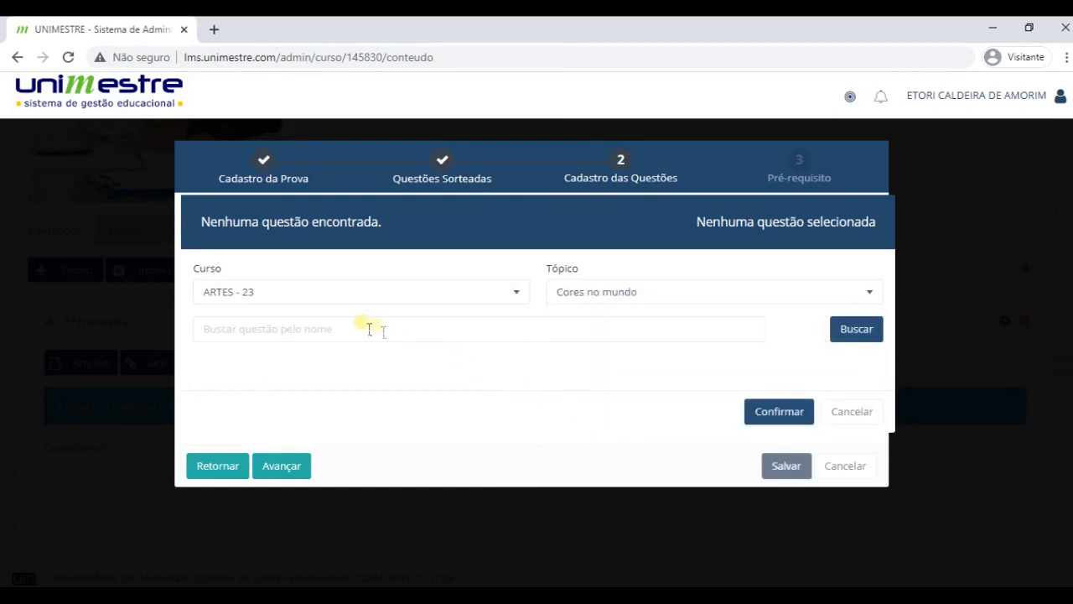
pyautogui.click(342, 338)
pyautogui.click(878, 335)
pyautogui.click(253, 344)
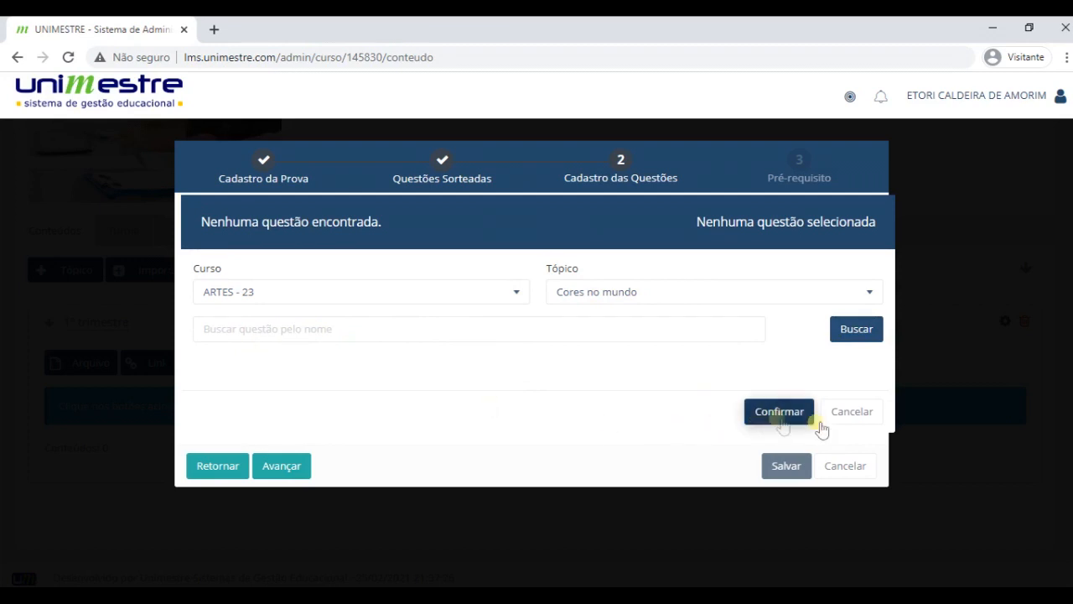
pyautogui.click(864, 419)
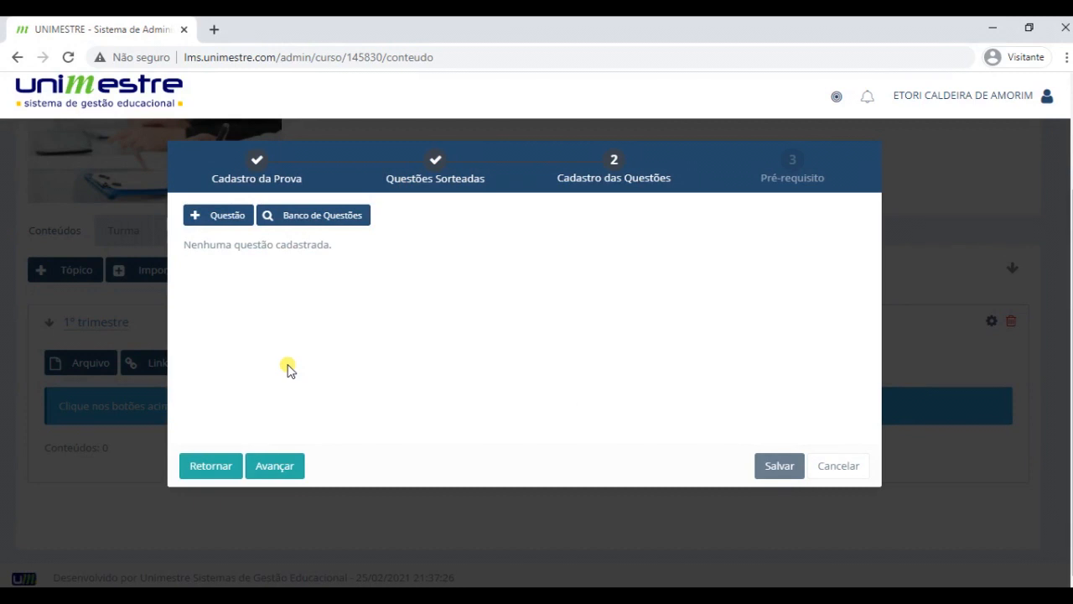
# Add an objective question with the statement "Enunciado" and fill its first option with "Alternativa 1".
pyautogui.click(225, 216)
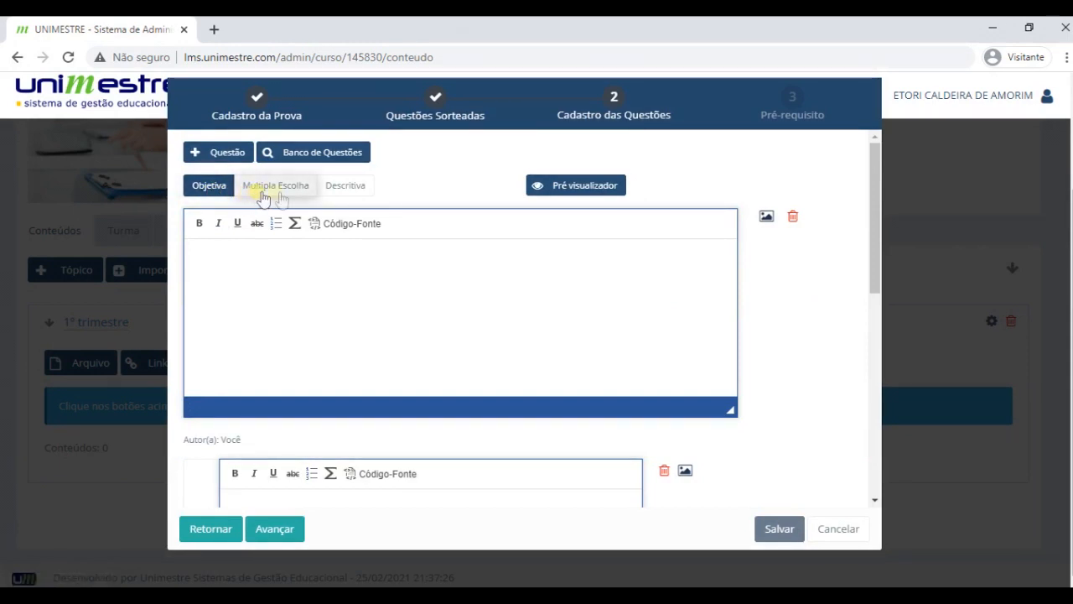
pyautogui.click(257, 288)
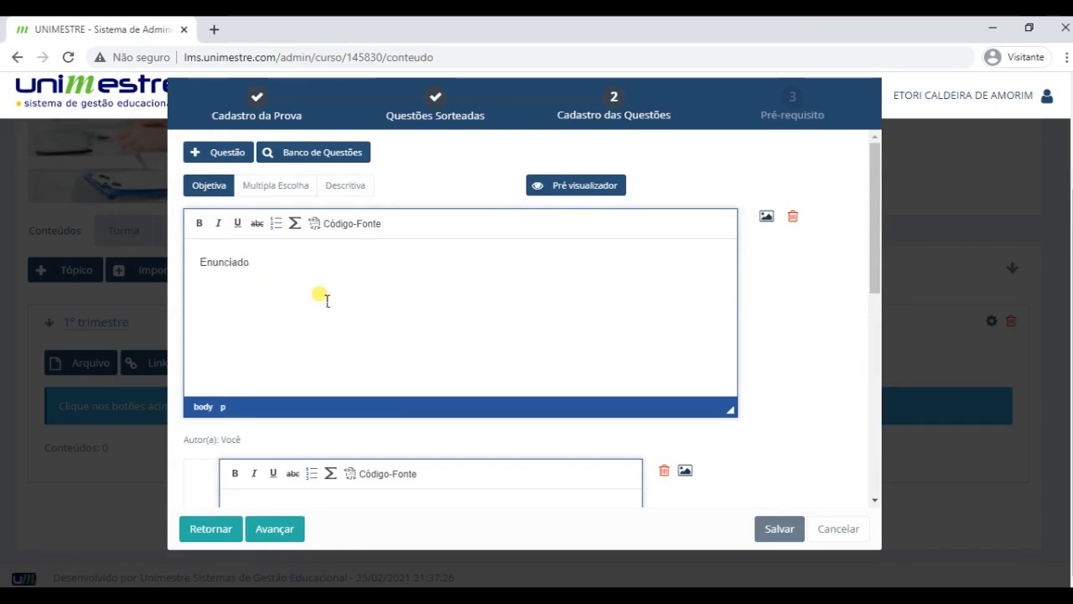
pyautogui.scroll(-1, 326, 301)
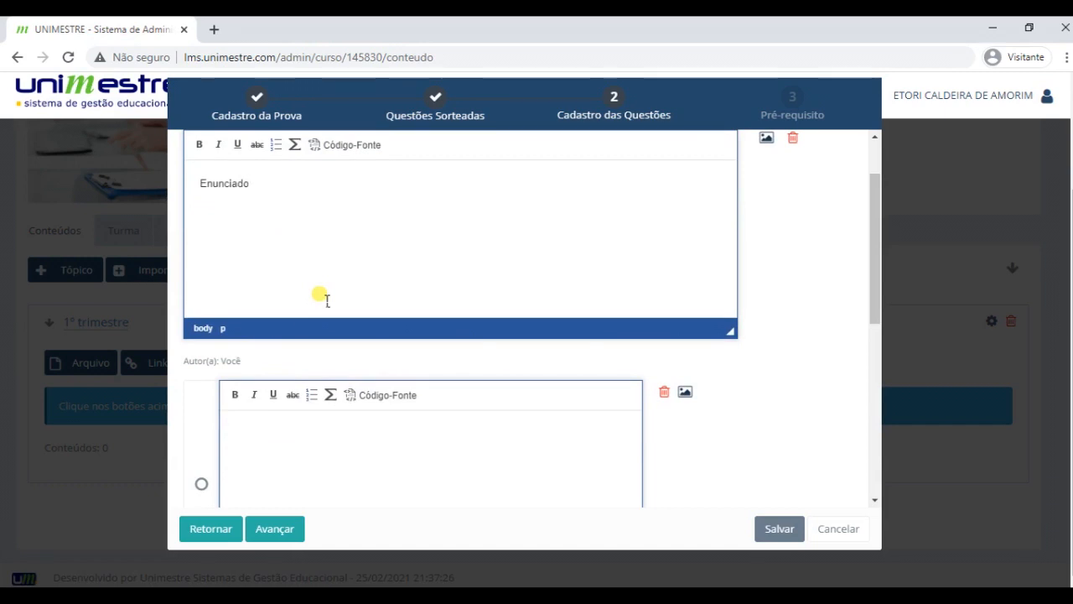
pyautogui.scroll(-3, 327, 300)
pyautogui.click(302, 244)
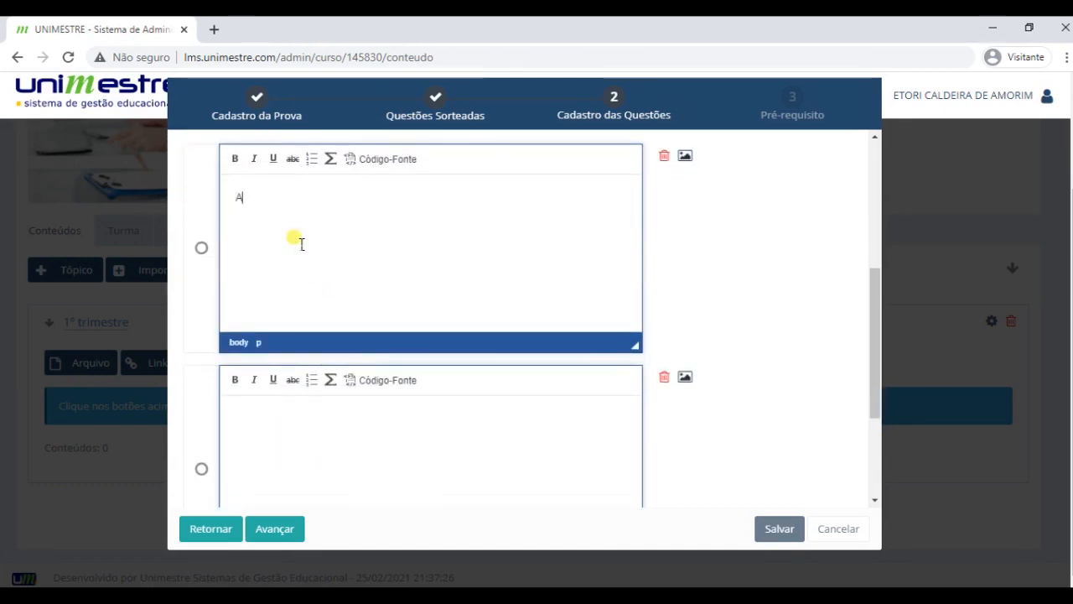
pyautogui.write('Alternativa 1')
# Copy the first option's text into the second option and change it to "Alternativa 2".
pyautogui.moveTo(302, 244); pyautogui.dragTo(235, 198)
pyautogui.hotkey('ctrl', 'c')
pyautogui.click(276, 425)
pyautogui.hotkey('ctrl', 'v')
pyautogui.press('BackSpace')
pyautogui.write('2')
# Add a third answer option to the question with the text "Alternativa 3".
pyautogui.scroll(-2, 330, 387)
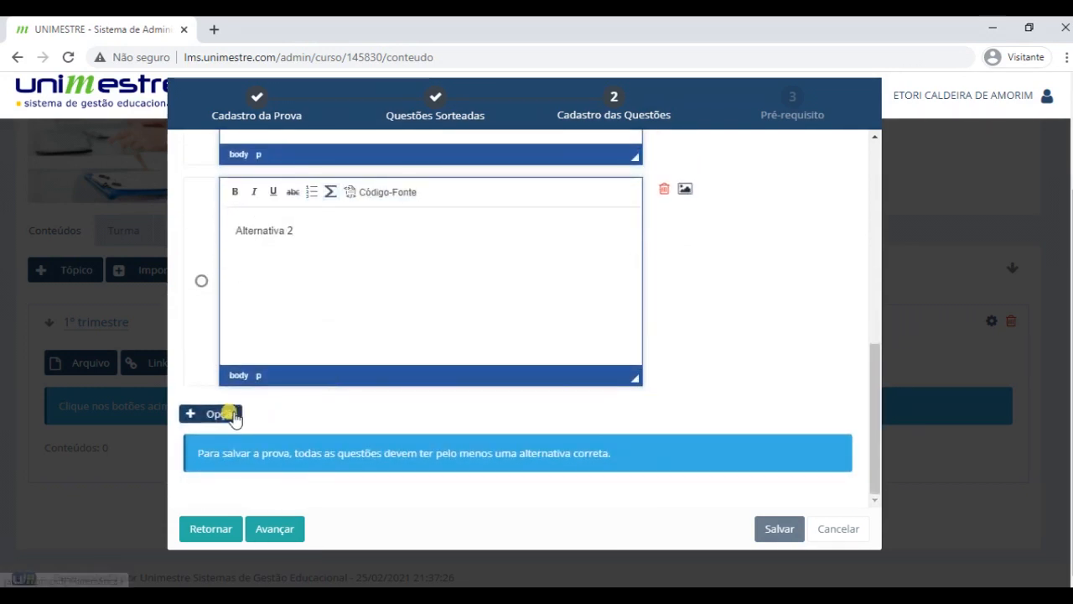
pyautogui.click(228, 413)
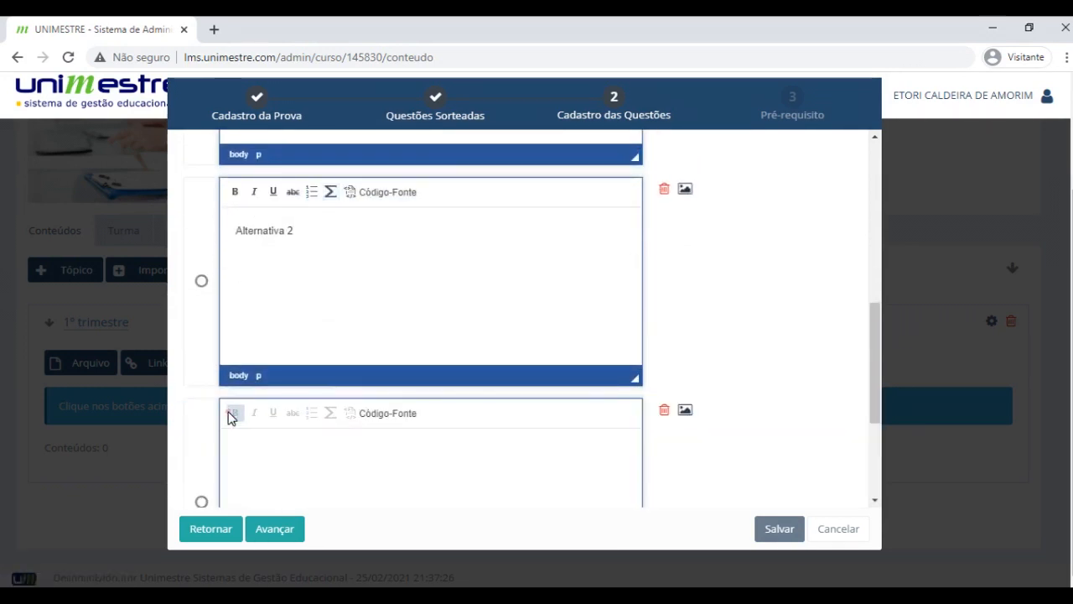
pyautogui.scroll(-2, 331, 432)
pyautogui.click(337, 434)
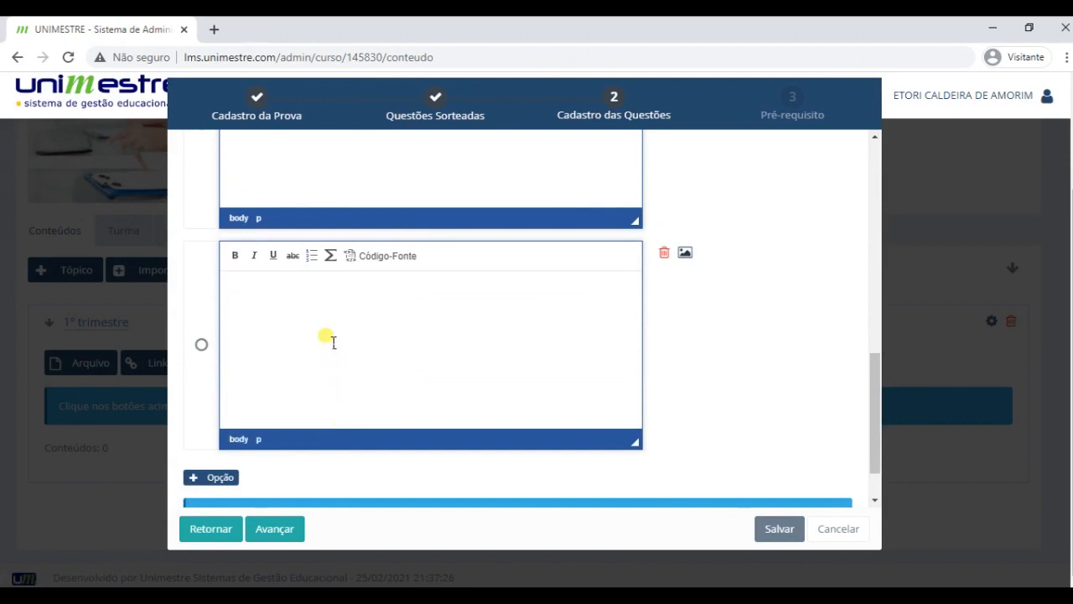
pyautogui.hotkey('ctrl', 'v')
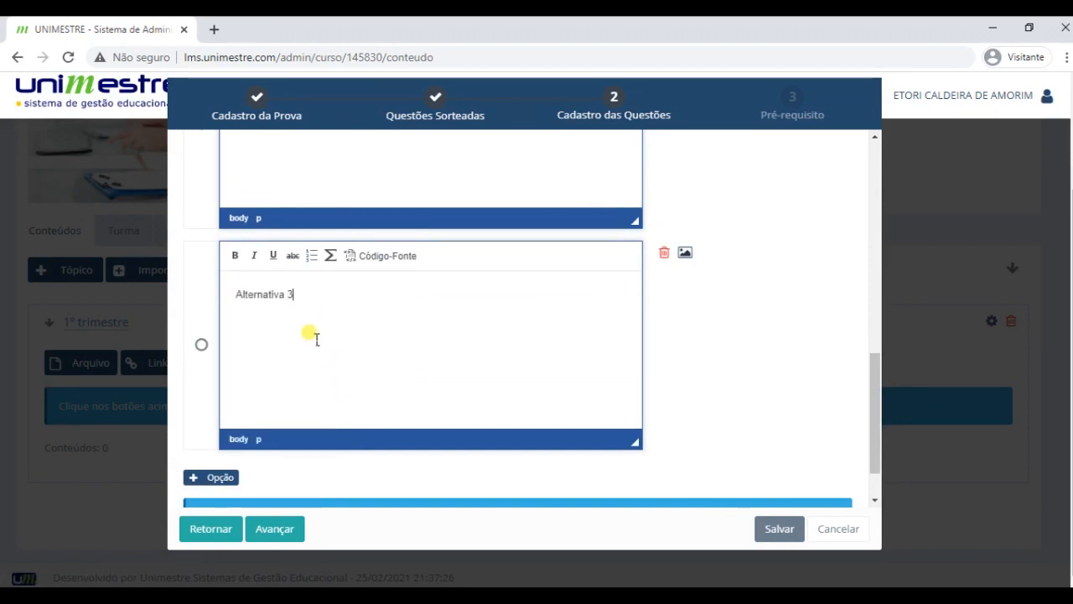
# Mark "Alternativa 1" as the correct answer of the objective question.
pyautogui.scroll(1, 310, 336)
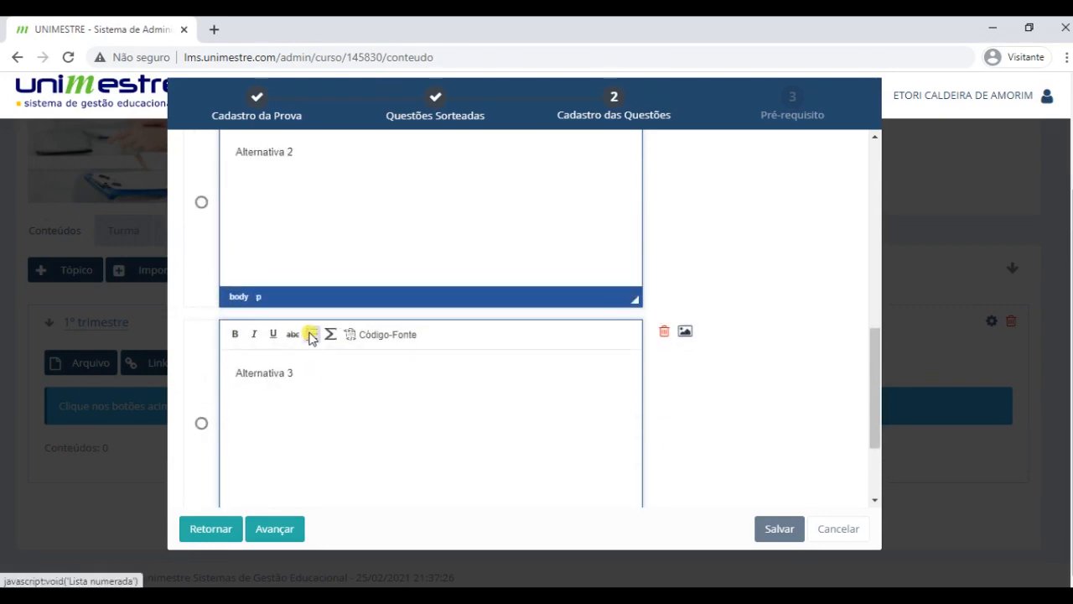
pyautogui.scroll(4, 321, 392)
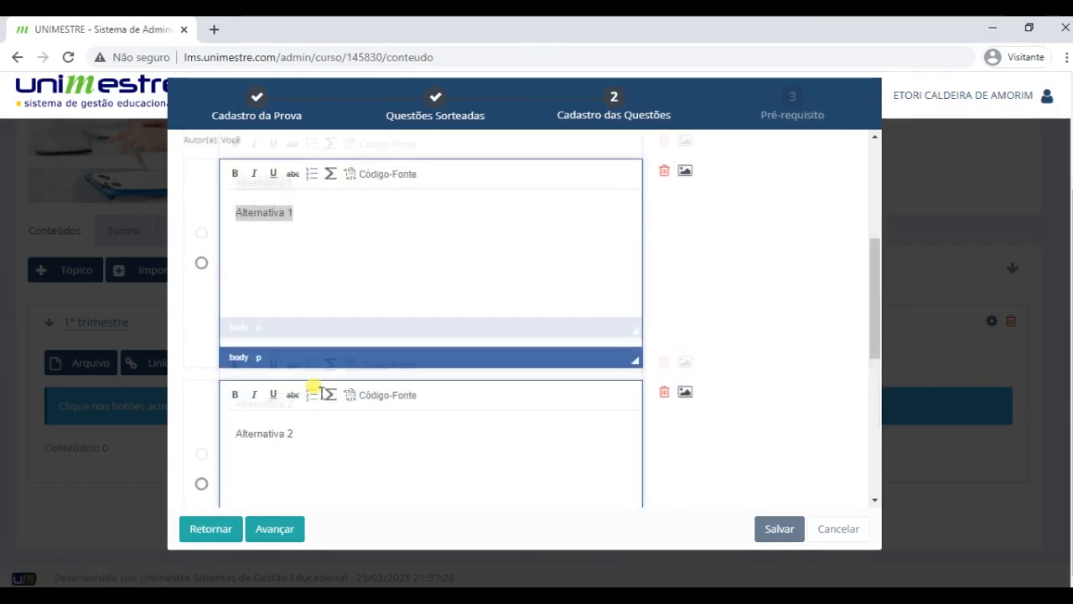
pyautogui.scroll(1, 319, 373)
pyautogui.click(201, 374)
pyautogui.scroll(1, 381, 392)
pyautogui.scroll(2, 382, 393)
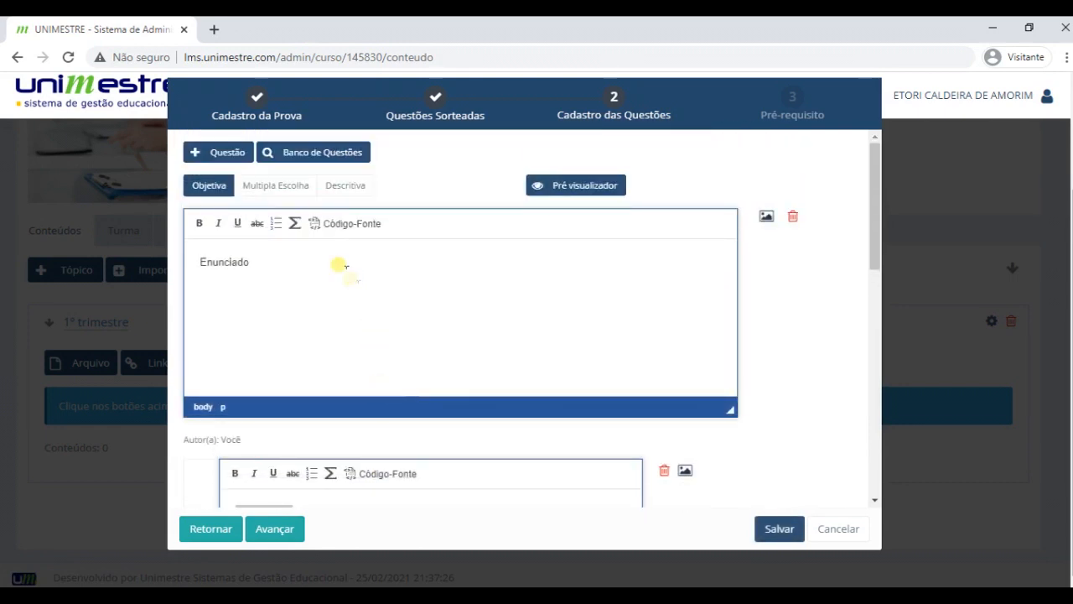
# Change the question type to multiple choice and mark "Alternativa 1" and "Alternativa 3" as correct answers.
pyautogui.click(284, 188)
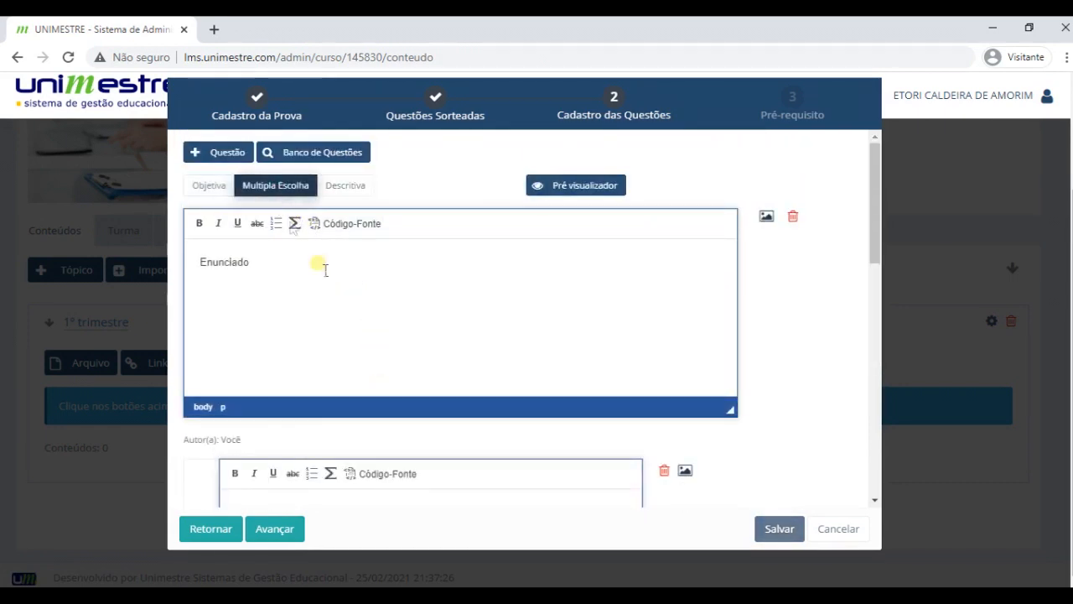
pyautogui.scroll(-4, 383, 358)
pyautogui.click(201, 247)
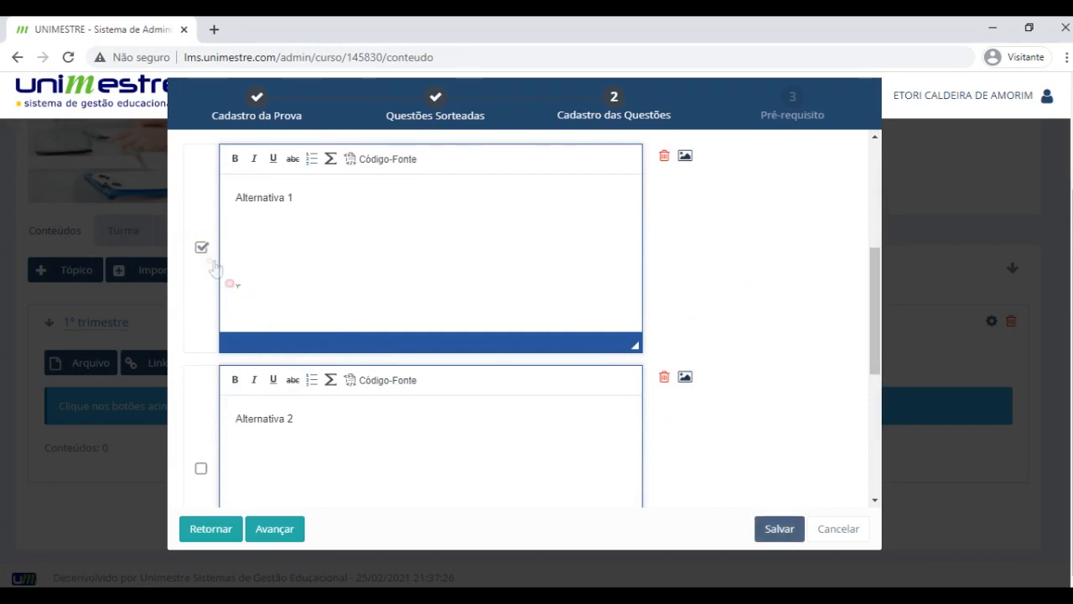
pyautogui.scroll(-4, 326, 362)
pyautogui.click(201, 334)
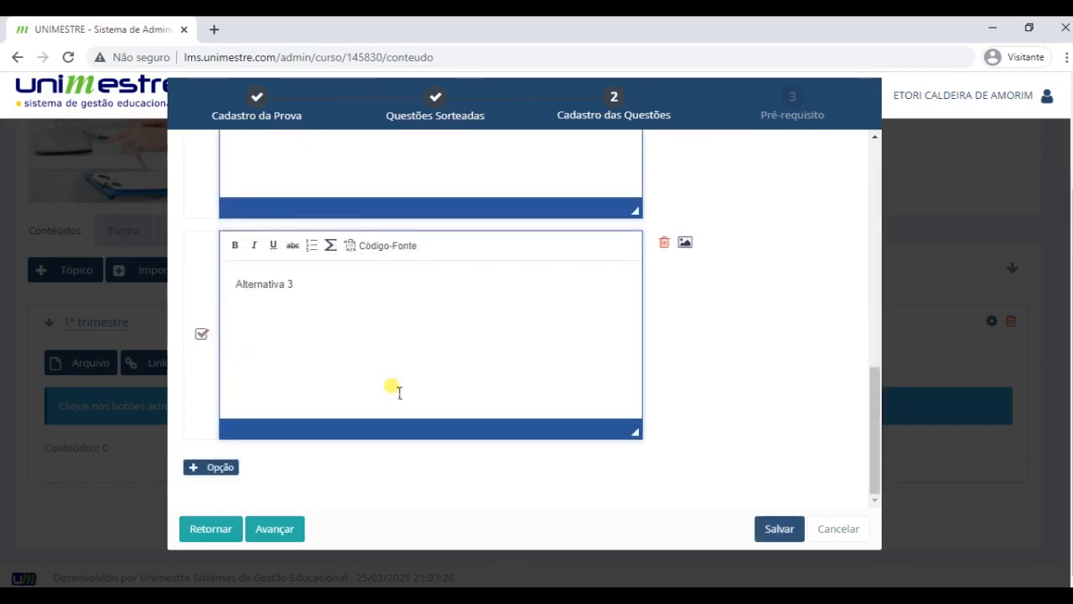
# Change the question type to descriptive and place the cursor in its statement.
pyautogui.scroll(8, 395, 388)
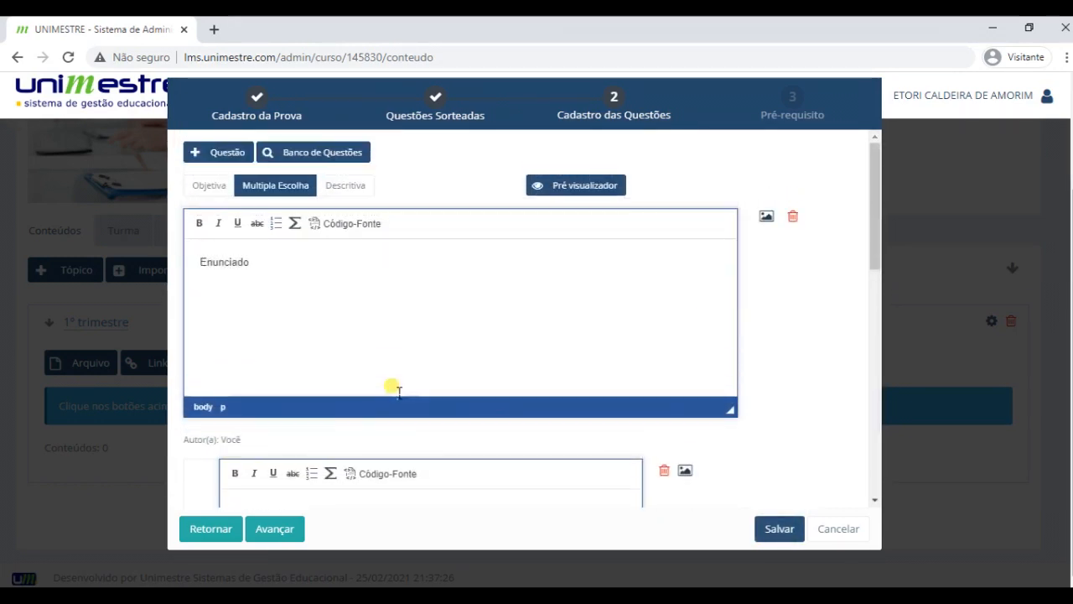
pyautogui.click(352, 190)
pyautogui.click(316, 285)
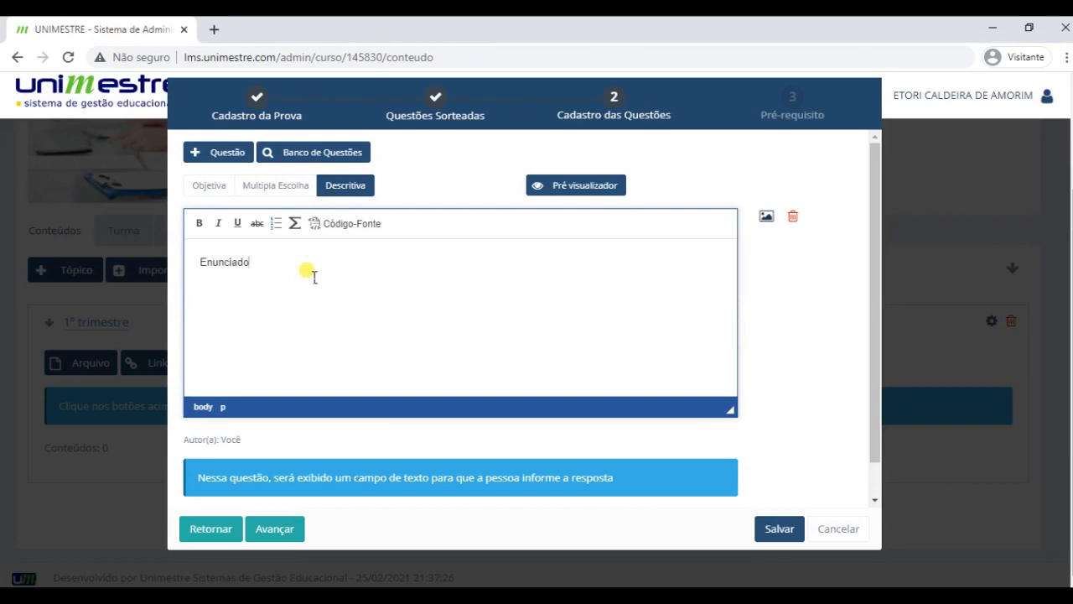
# Set the question type back to objective and mark "Alternativa 1" as the correct answer.
pyautogui.click(216, 187)
pyautogui.scroll(-3, 318, 318)
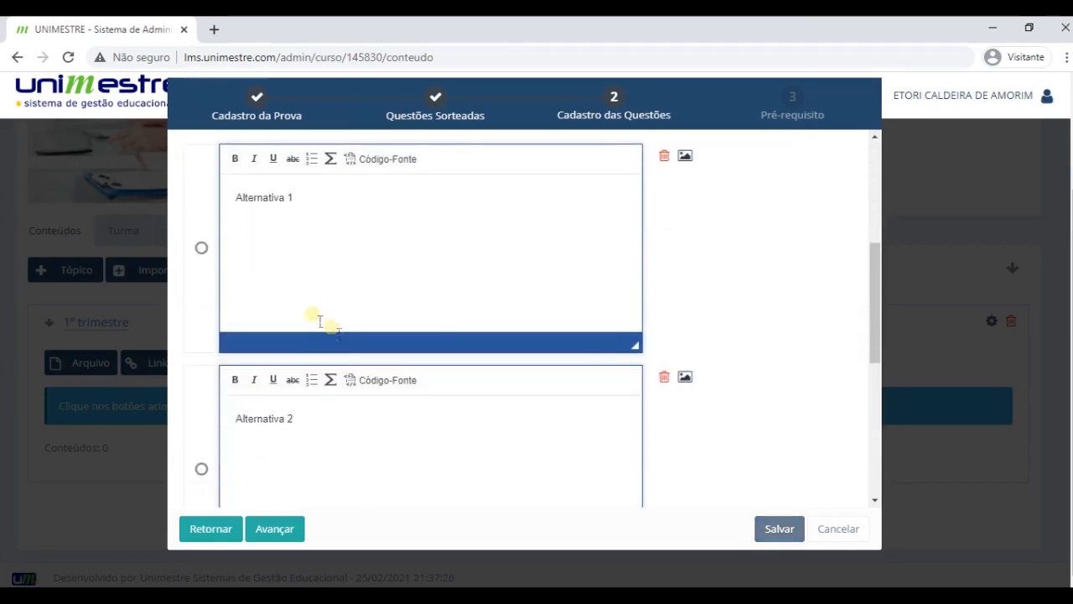
pyautogui.click(201, 248)
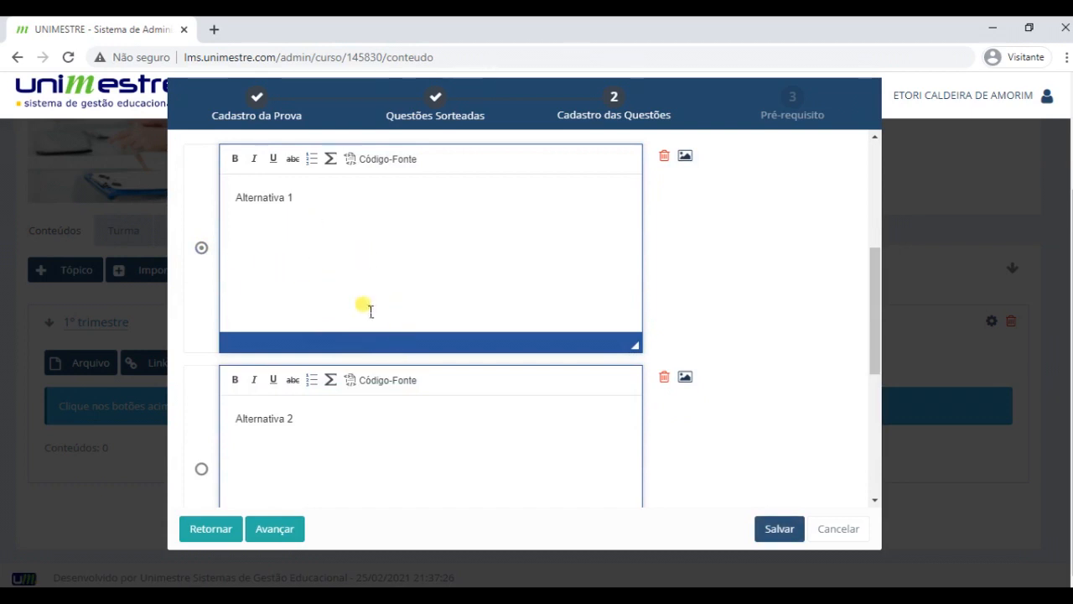
pyautogui.scroll(-5, 367, 307)
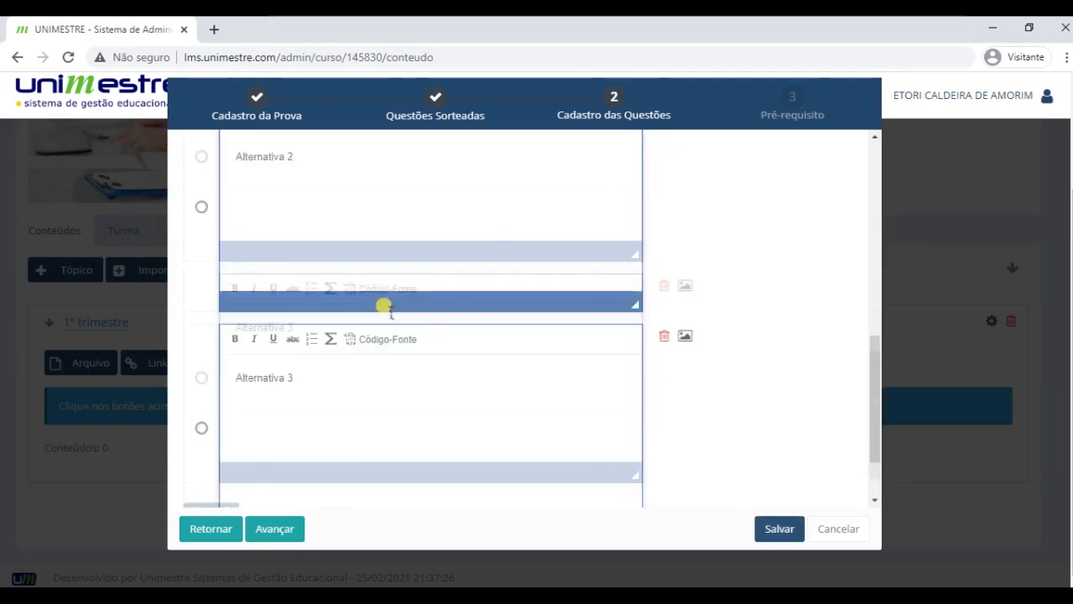
# Preview the objective question with its answer options and close the preview.
pyautogui.scroll(10, 384, 307)
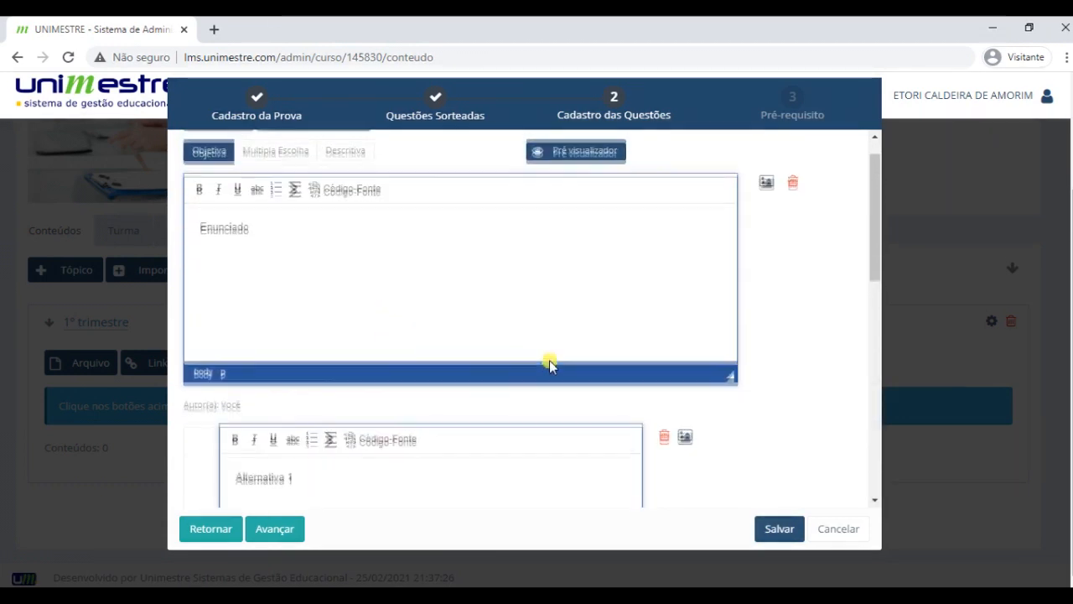
pyautogui.click(583, 189)
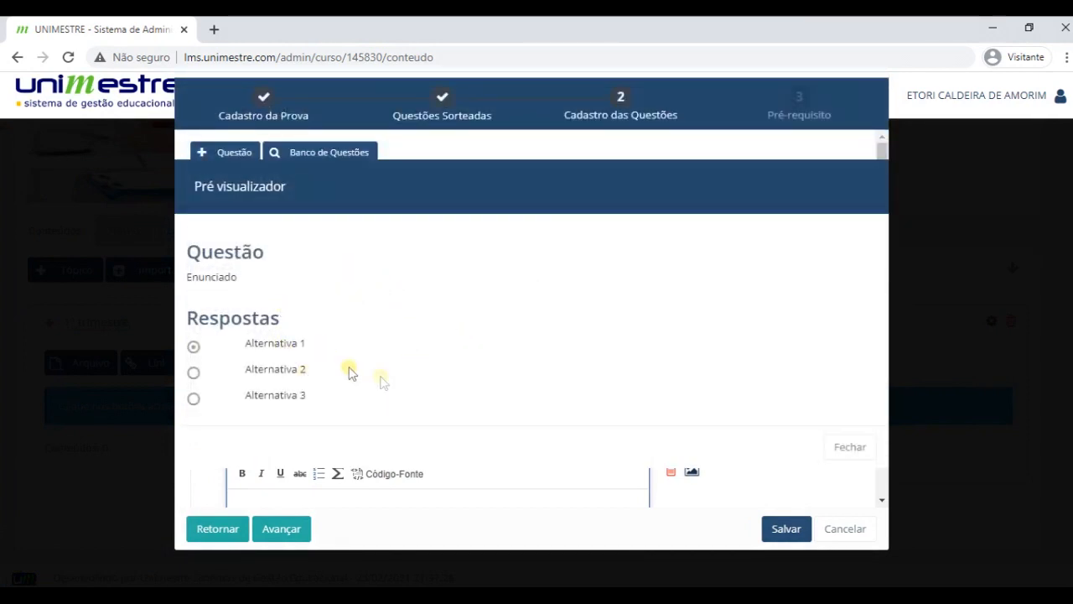
pyautogui.click(846, 447)
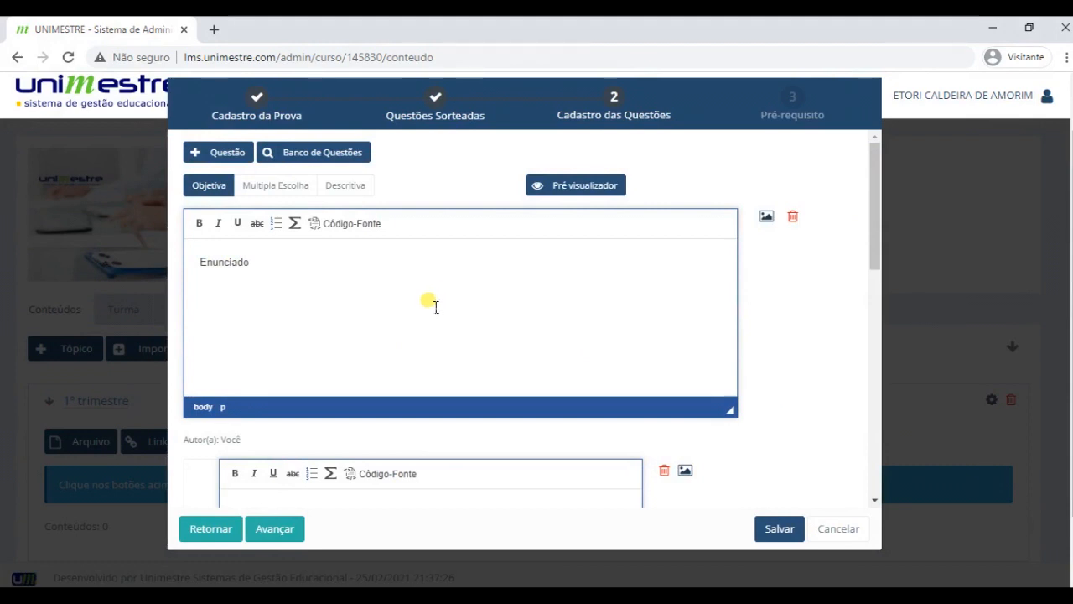
# Add a second objective question with the statement "Enunciado 2" and fill its first option with "Alternativa 1".
pyautogui.click(227, 159)
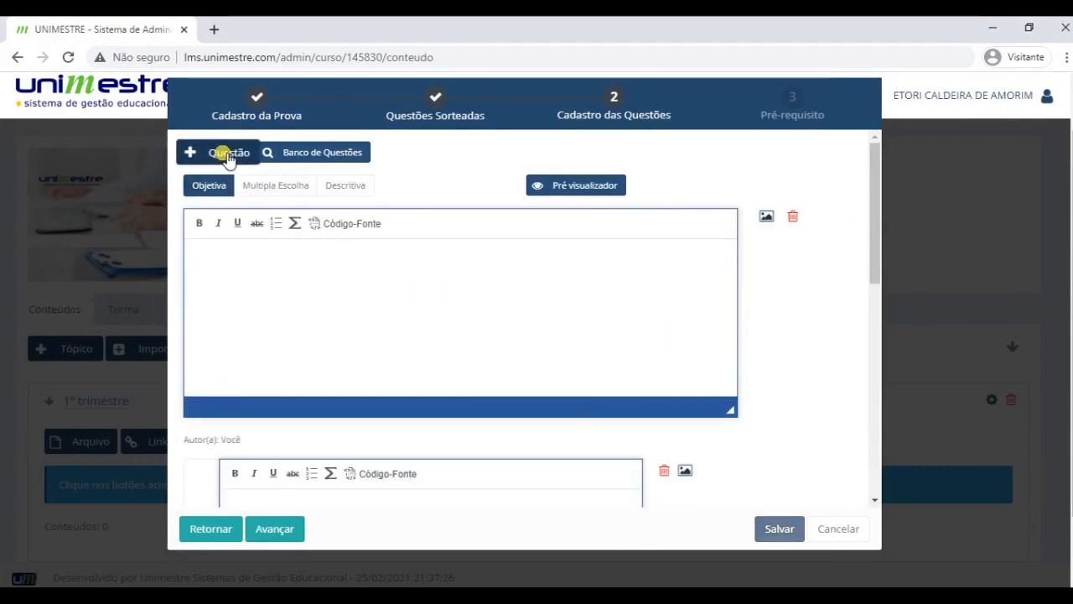
pyautogui.click(303, 282)
pyautogui.click(300, 288)
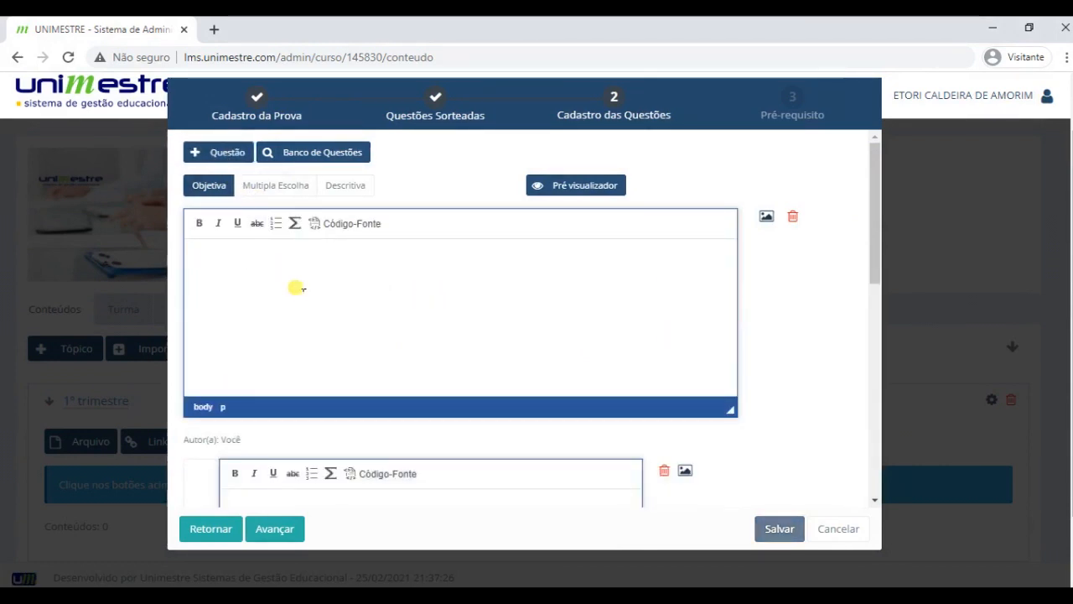
pyautogui.write('Enunciado 2')
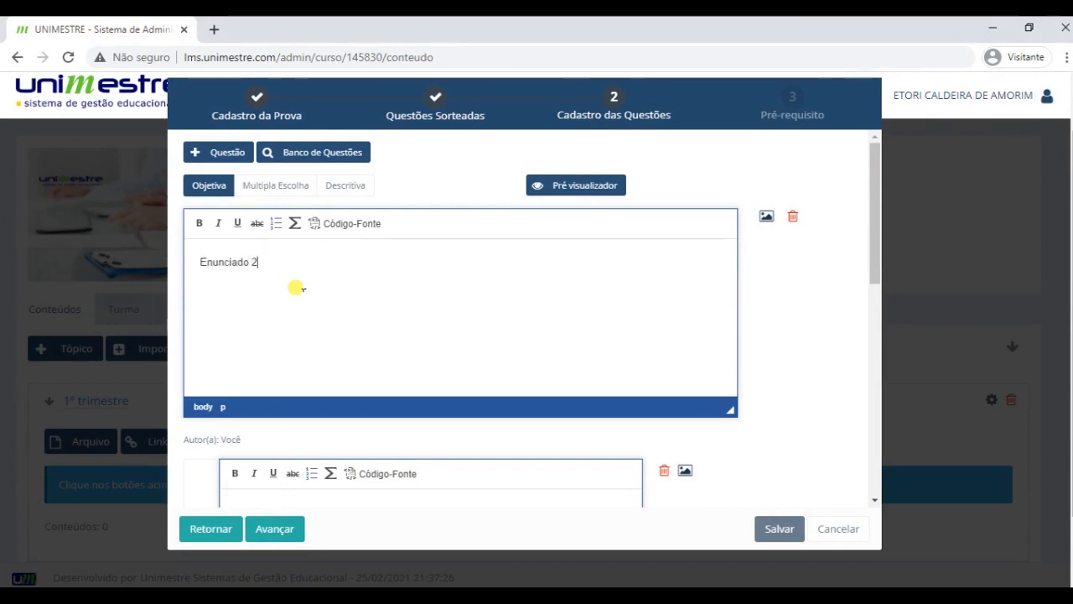
pyautogui.scroll(-3, 301, 302)
pyautogui.click(316, 334)
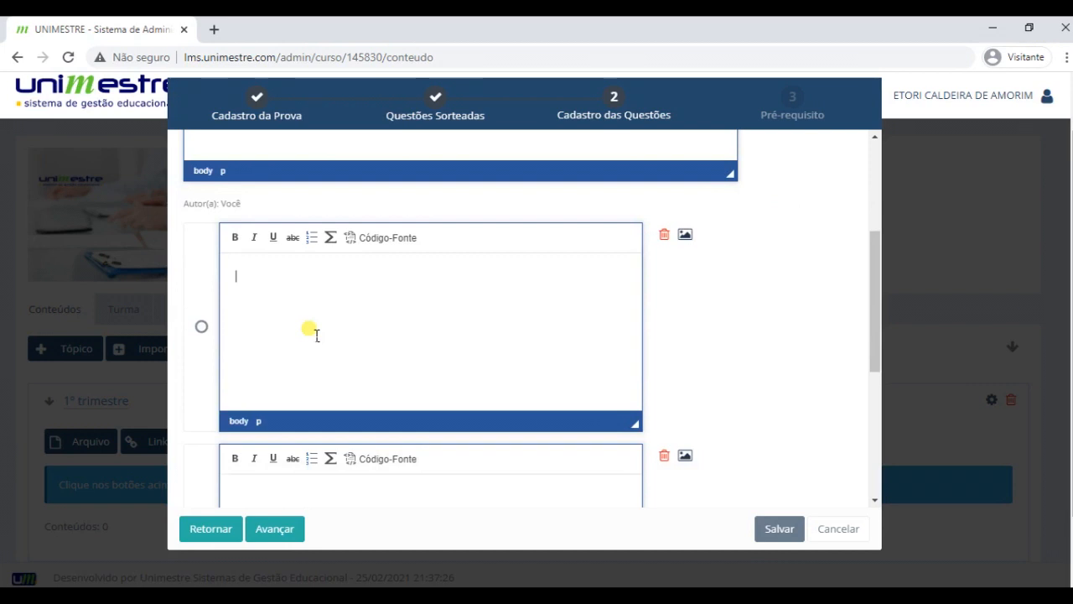
pyautogui.write('Alternativa 1')
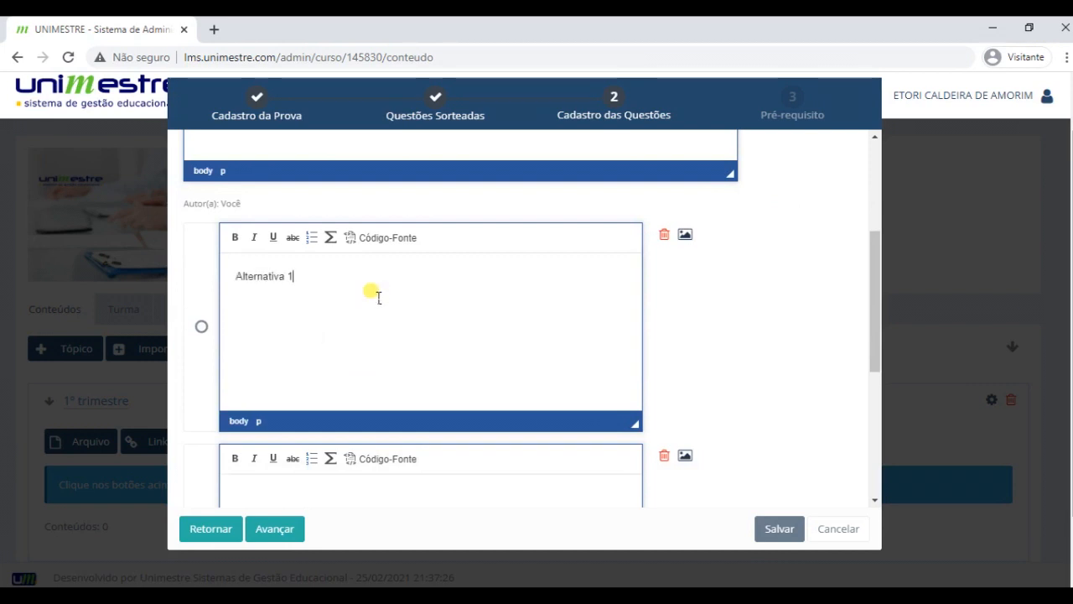
# Fill the second question's second option with "Alternativa 2", reusing the copied option text.
pyautogui.scroll(-2, 371, 288)
pyautogui.click(315, 383)
pyautogui.hotkey('ctrl', 'v')
pyautogui.press('BackSpace')
pyautogui.write('2')
# Add a third option "Alternativa 3" to the second question and mark it as the correct answer.
pyautogui.scroll(-2, 342, 388)
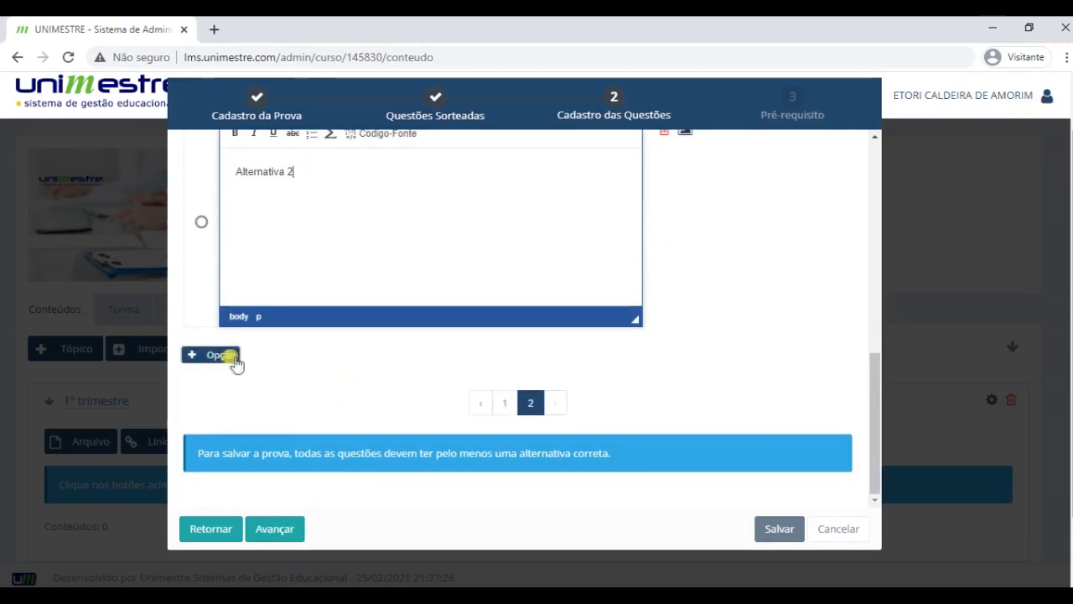
pyautogui.click(235, 355)
pyautogui.click(348, 412)
pyautogui.hotkey('ctrl', 'v')
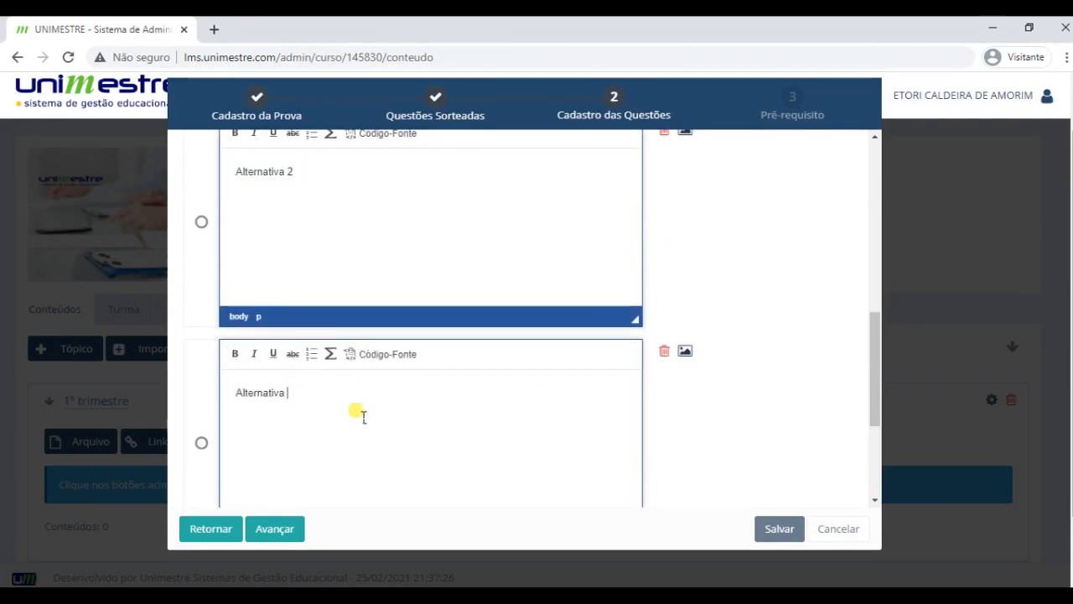
pyautogui.click(202, 442)
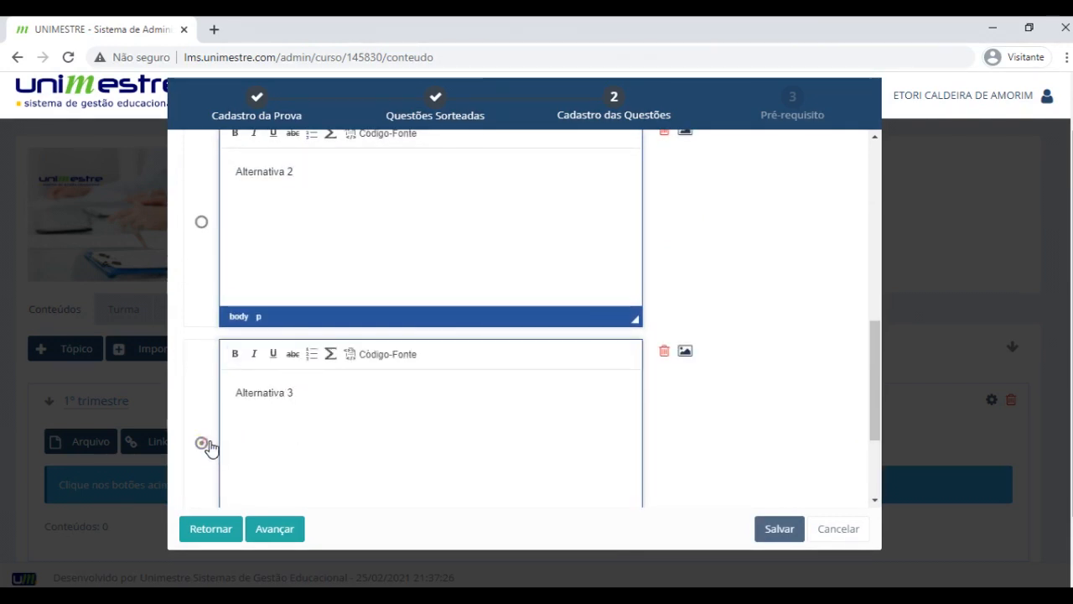
# Go back to the exam's first question and review its options and statement.
pyautogui.scroll(-2, 303, 415)
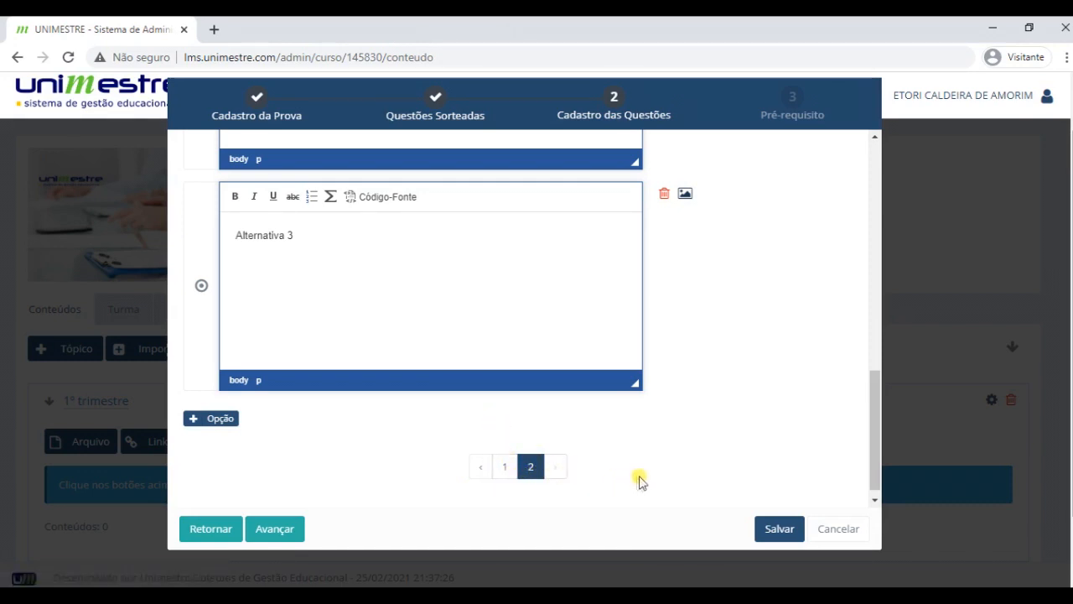
pyautogui.click(505, 466)
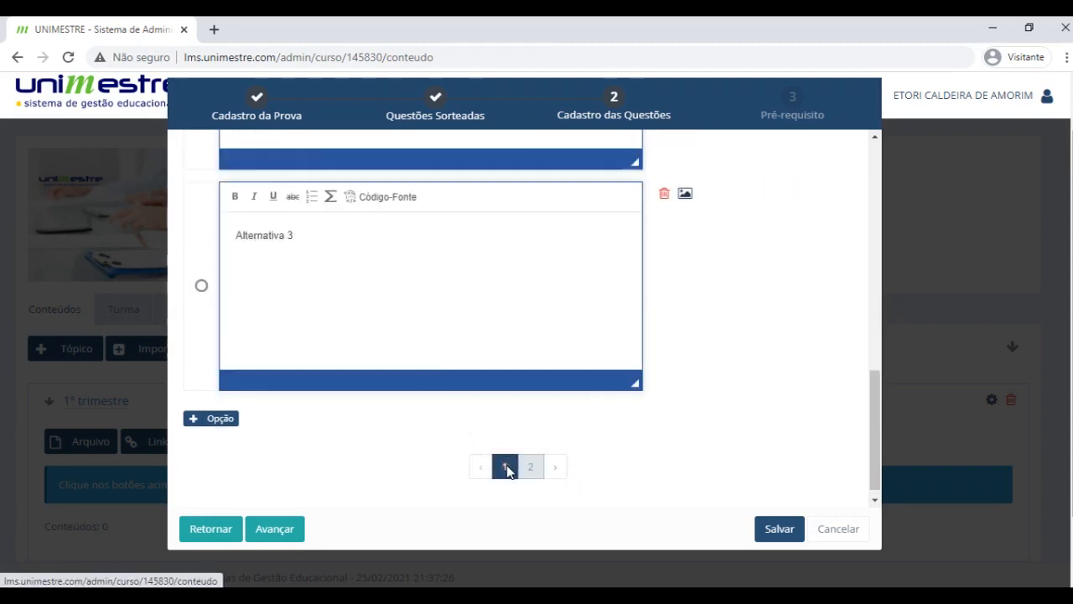
pyautogui.scroll(2, 426, 385)
pyautogui.scroll(6, 426, 386)
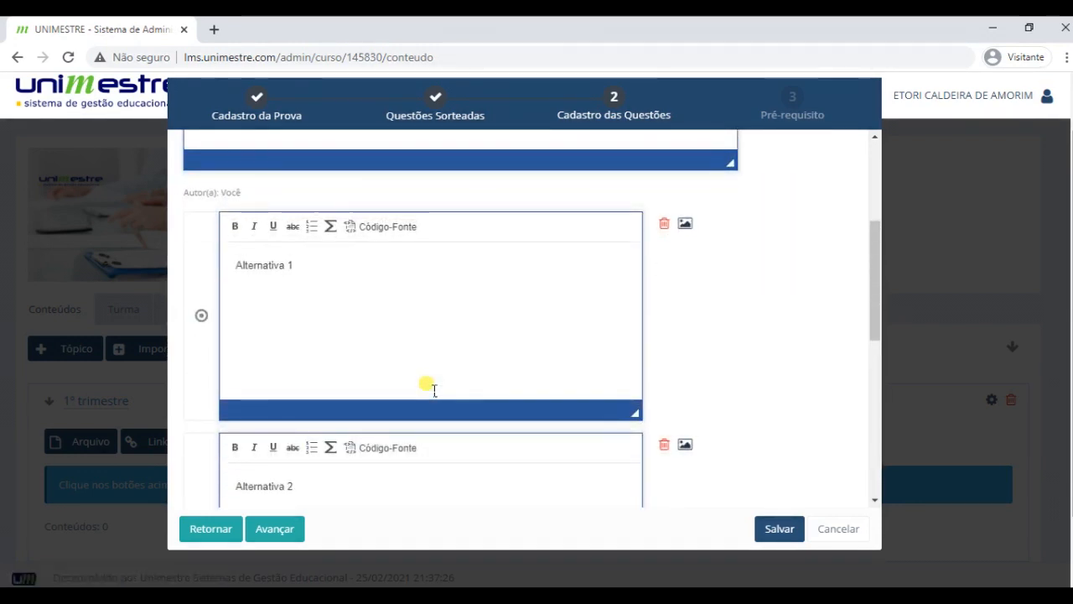
pyautogui.scroll(2, 428, 386)
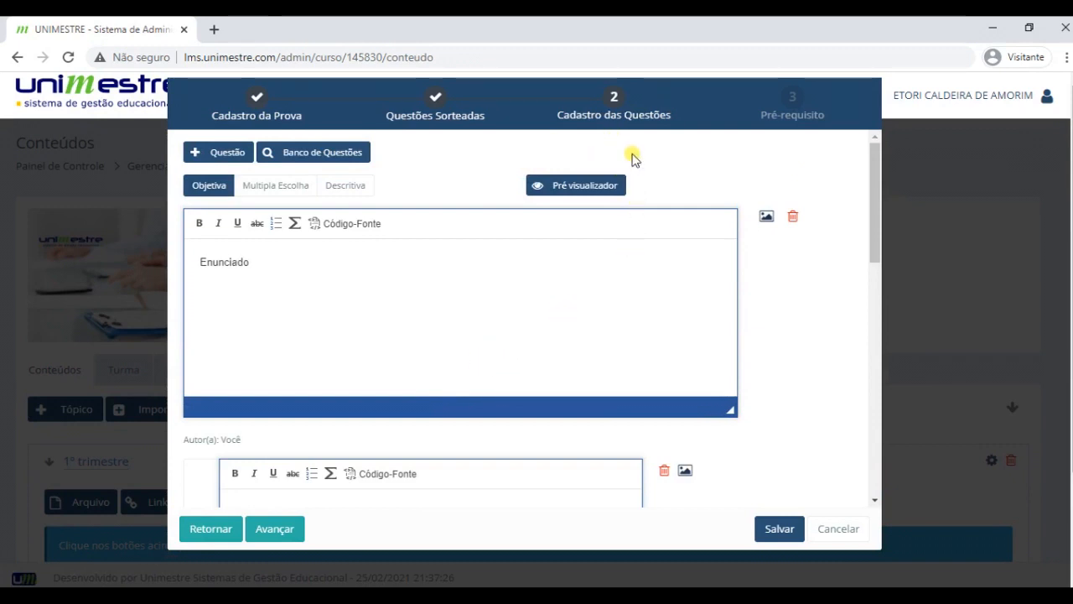
# Advance to the exam's prerequisites and save the exam without selecting any prerequisite content.
pyautogui.click(785, 112)
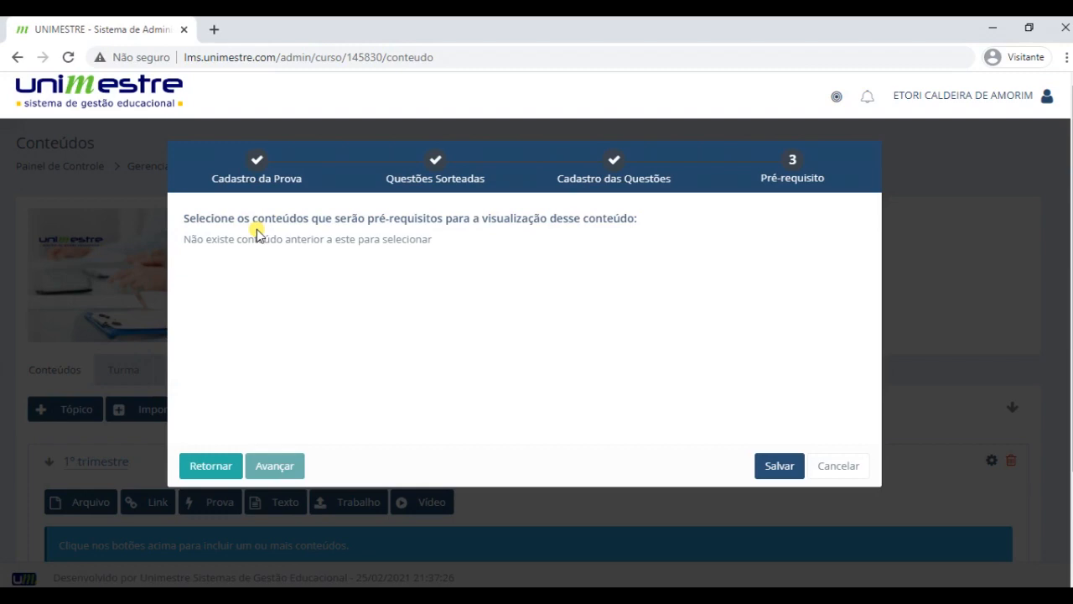
pyautogui.click(791, 466)
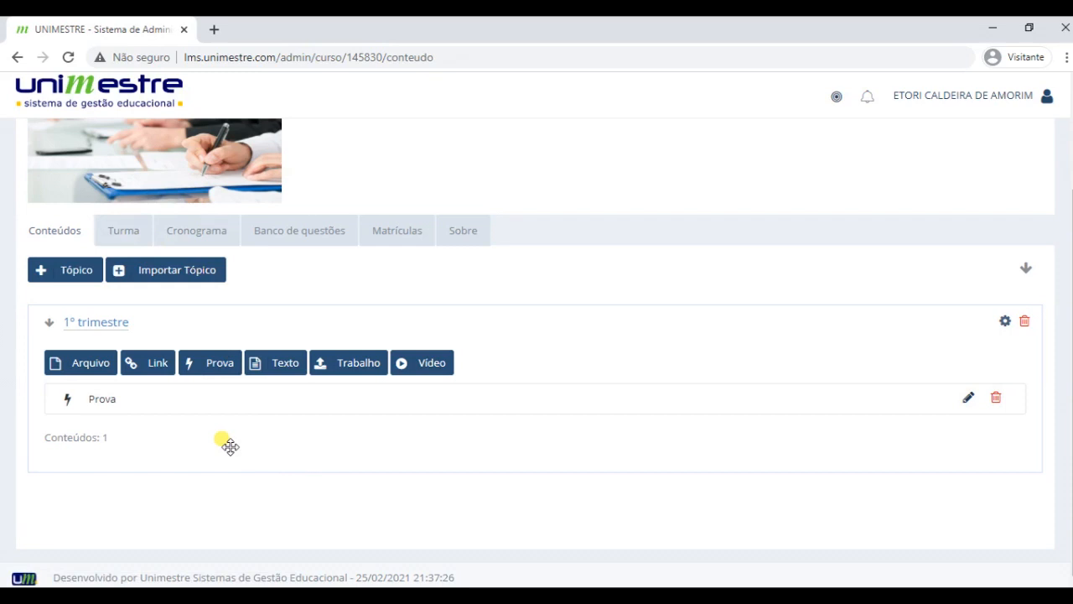
# Expand the class "Geral" and open the display date settings of its exam "Prova".
pyautogui.click(132, 236)
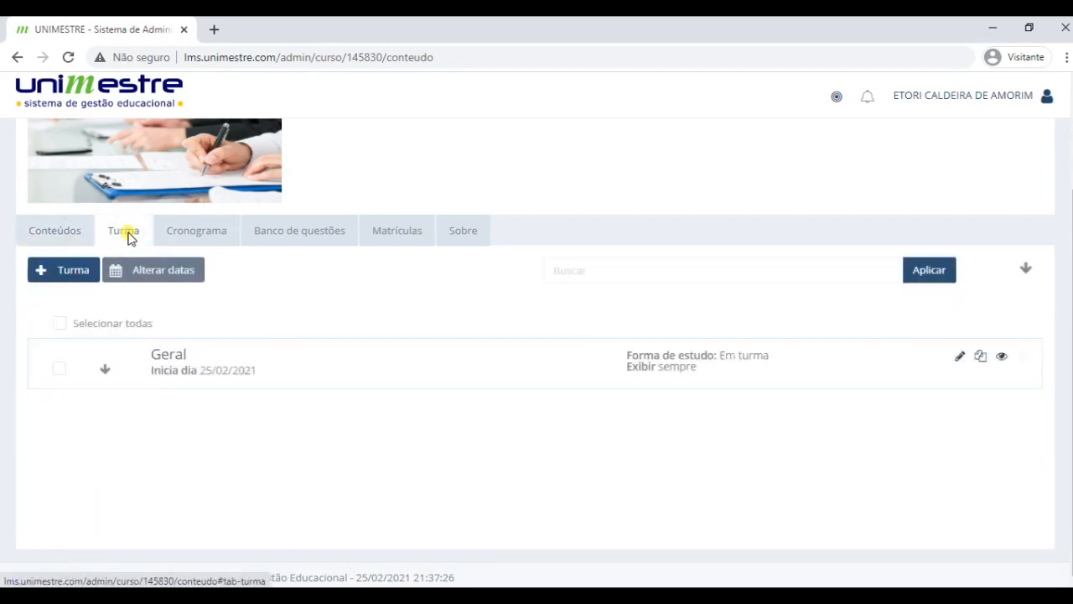
pyautogui.click(106, 372)
pyautogui.scroll(-1, 144, 412)
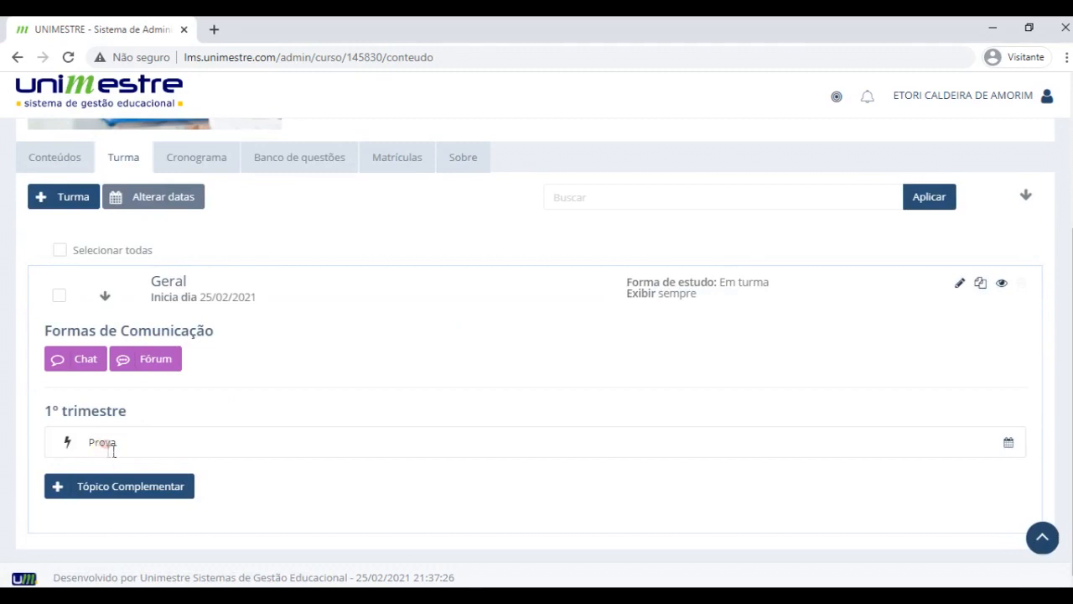
pyautogui.click(1010, 443)
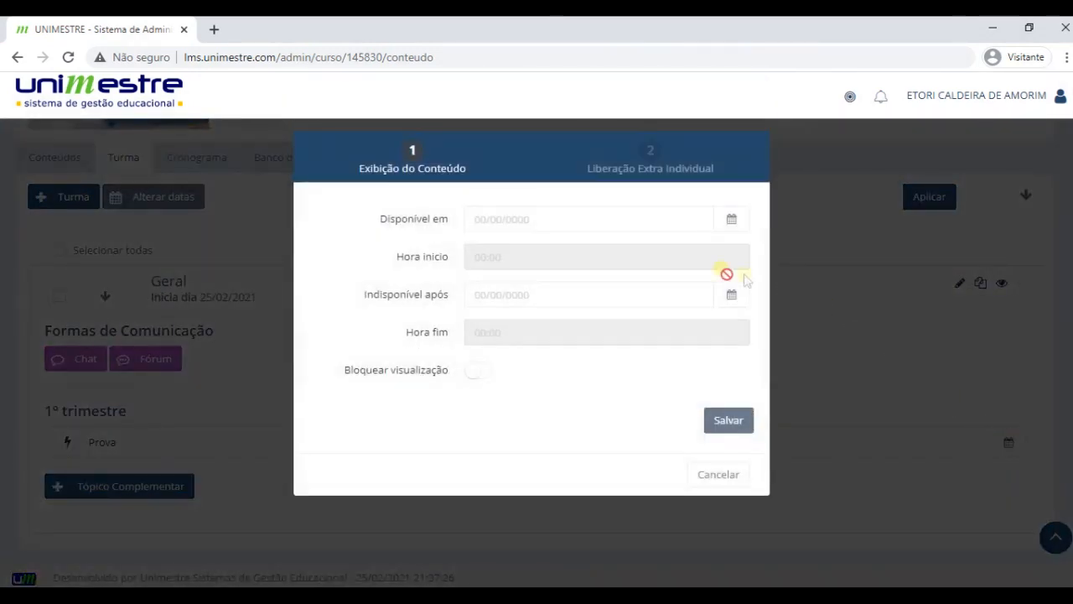
# Make the exam available from 26/02/2021 with a start time of 08:00.
pyautogui.click(642, 215)
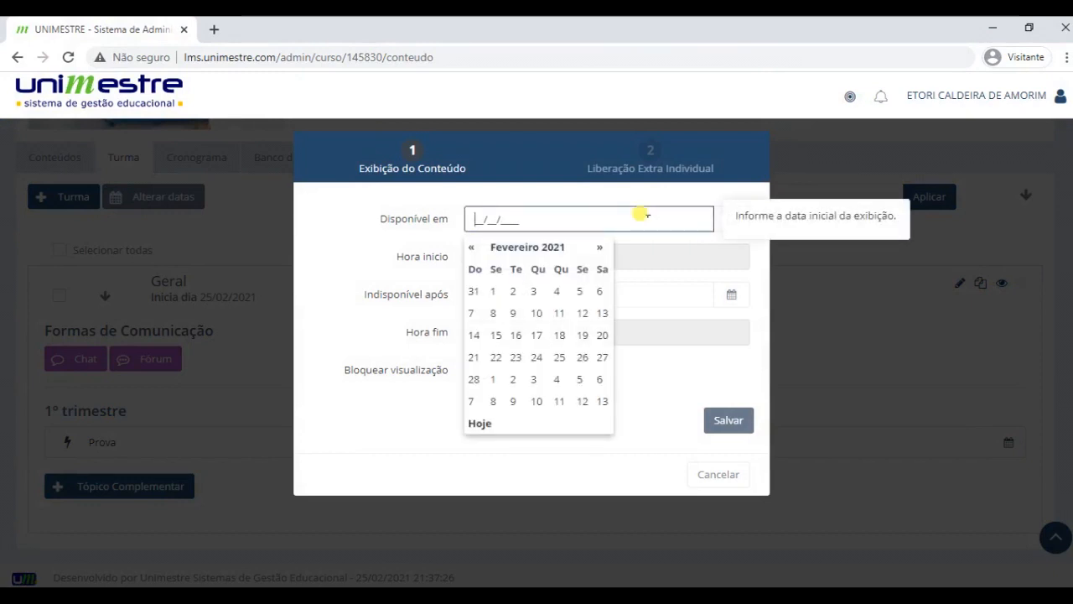
pyautogui.write('26/0')
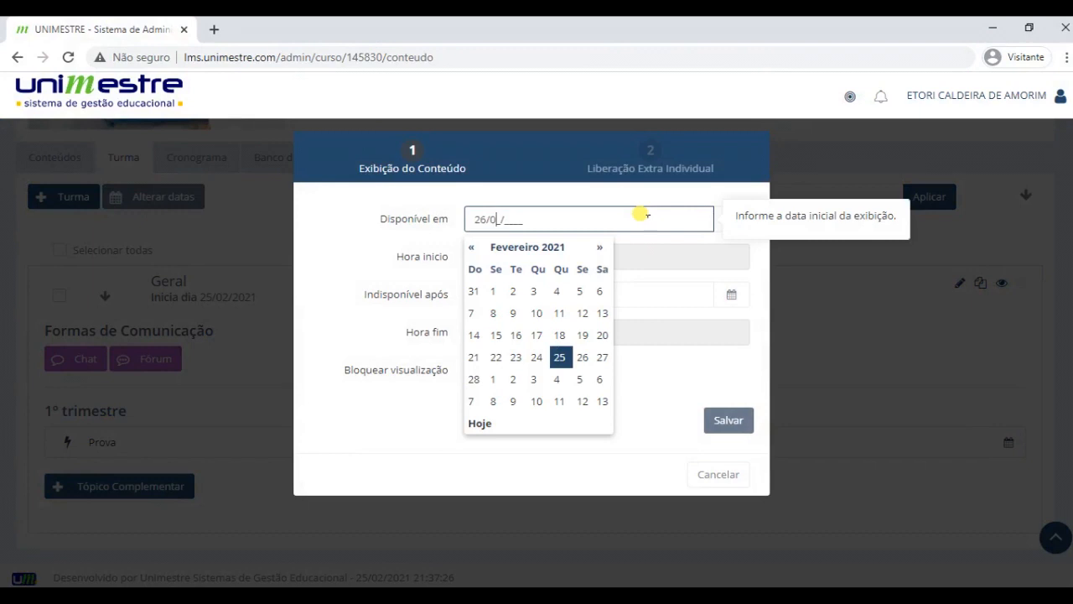
pyautogui.write('2/2021')
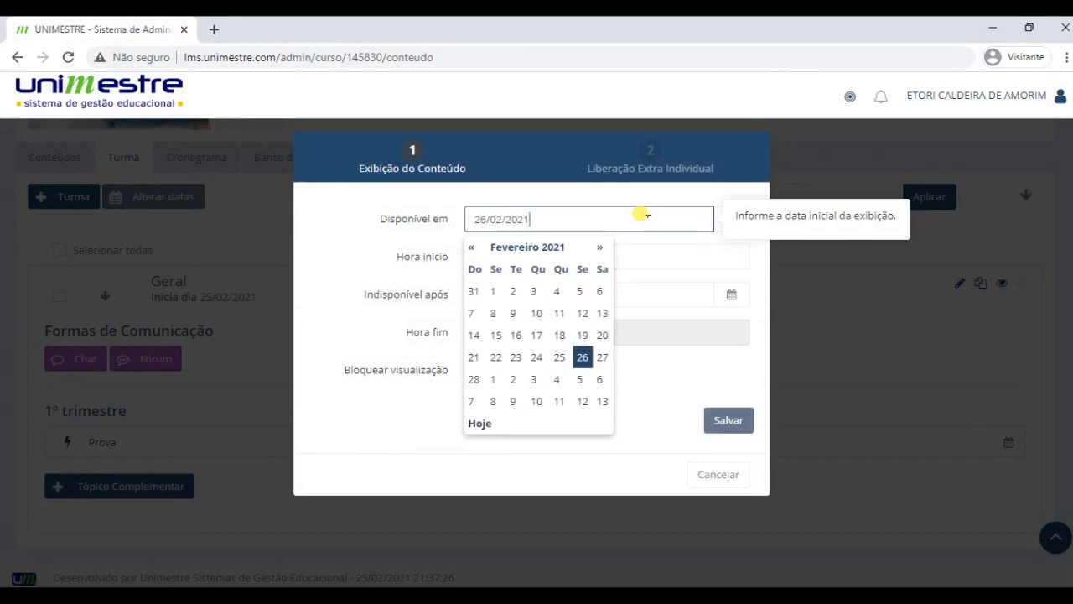
pyautogui.press('Tab')
pyautogui.click(535, 265)
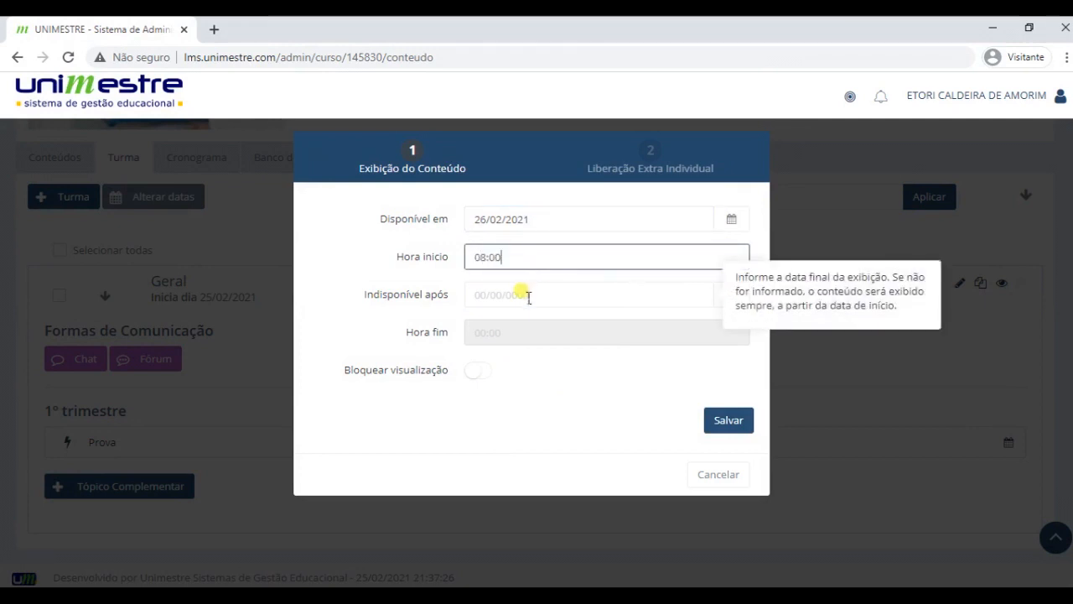
# Make the exam unavailable after 26/02/2021 at 12:00, saving the settings before returning to the course contents.
pyautogui.click(523, 291)
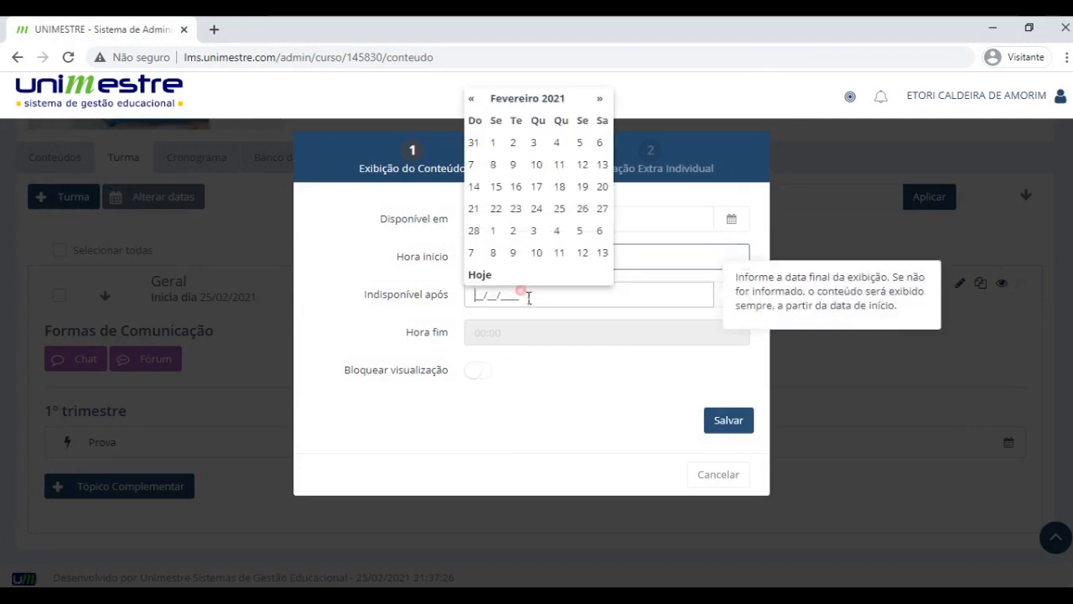
pyautogui.click(586, 213)
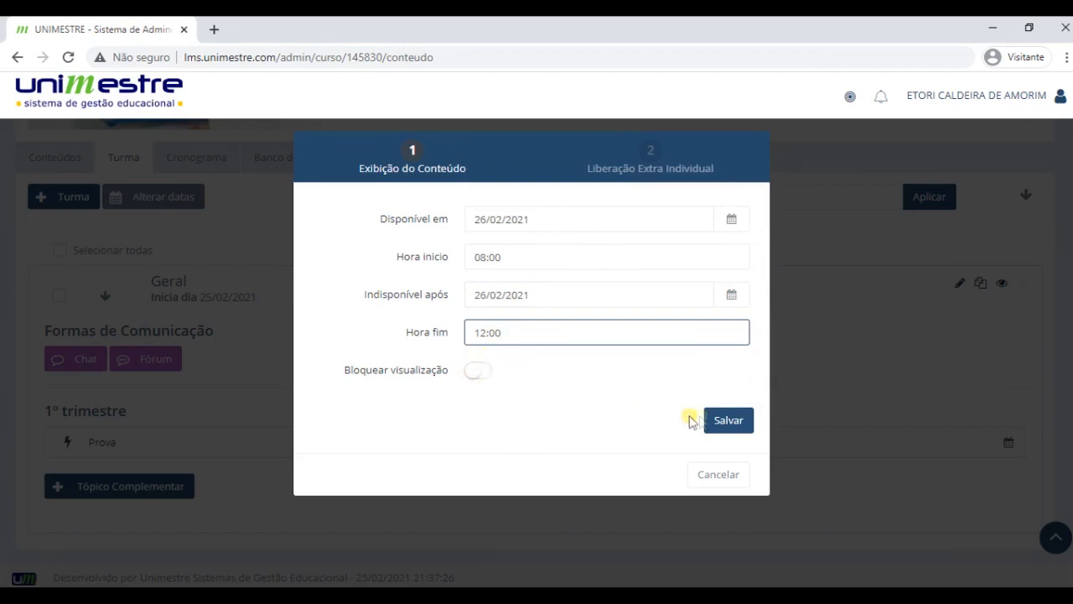
pyautogui.click(726, 419)
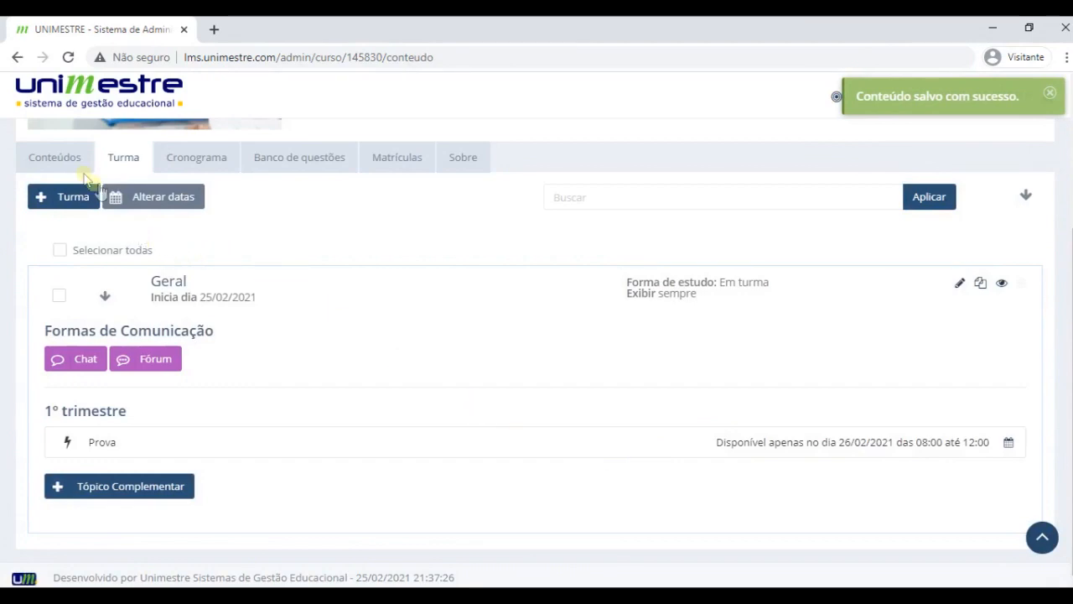
pyautogui.click(57, 156)
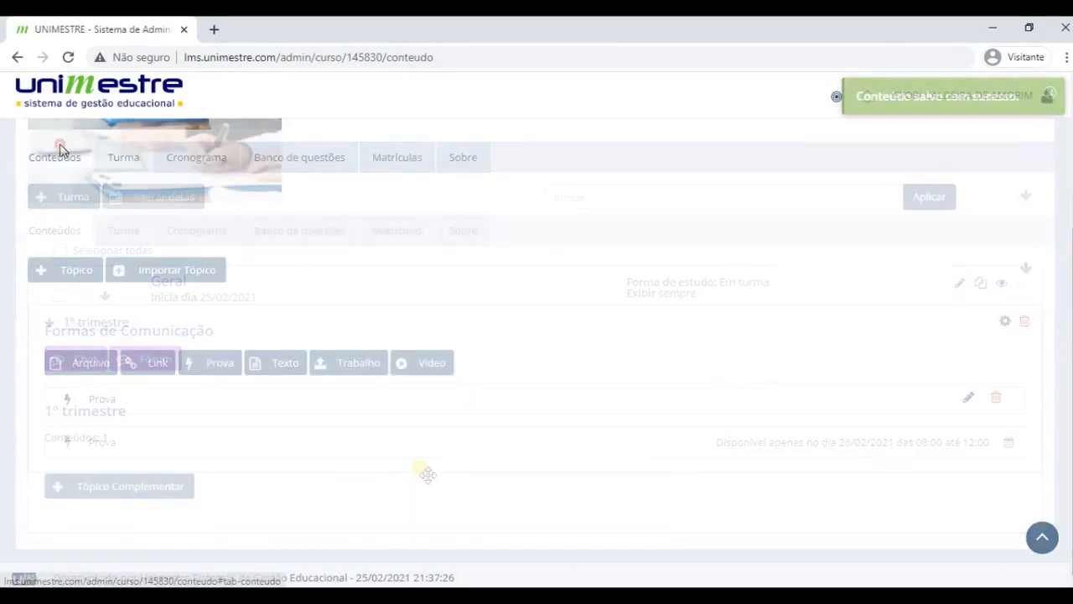